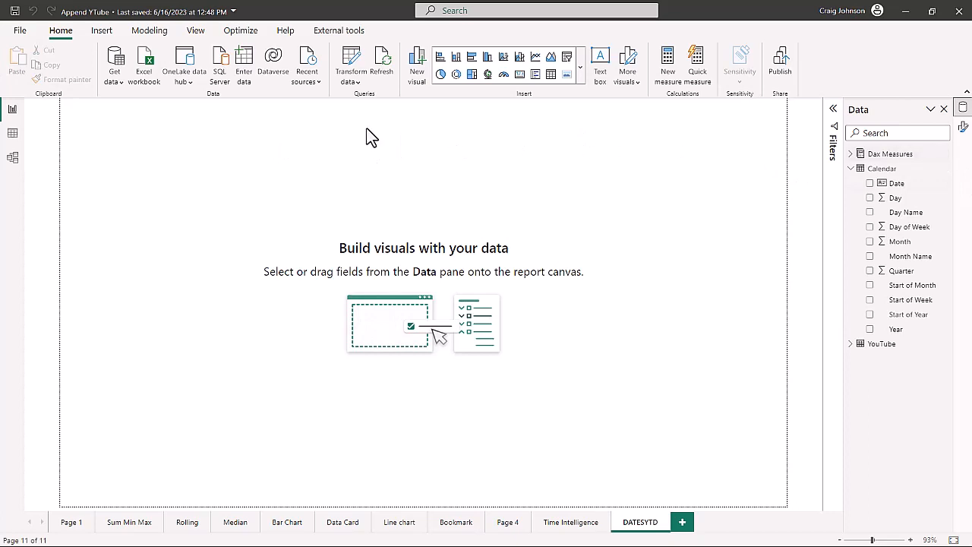
# Create a blank data table named Time Intelligence and load it into the model
pyautogui.click(102, 32)
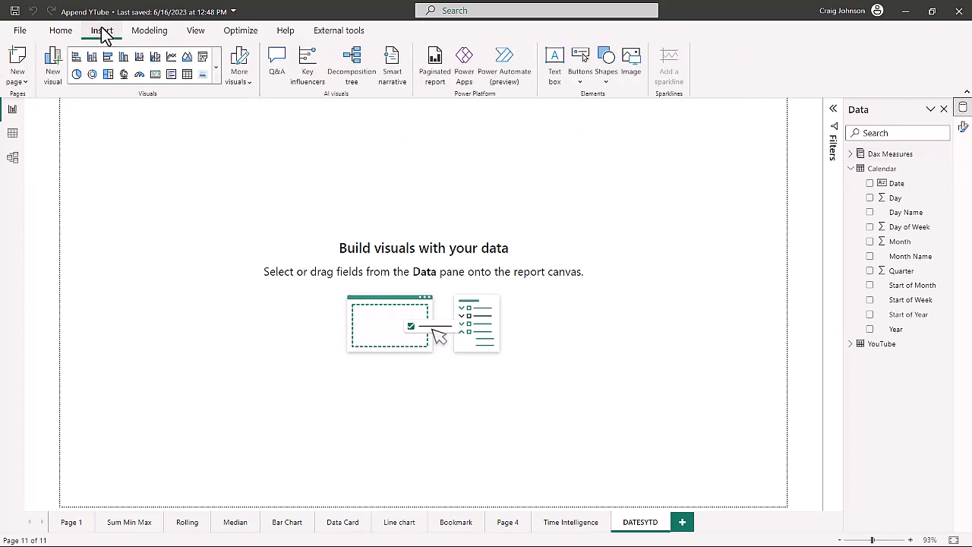
pyautogui.click(60, 31)
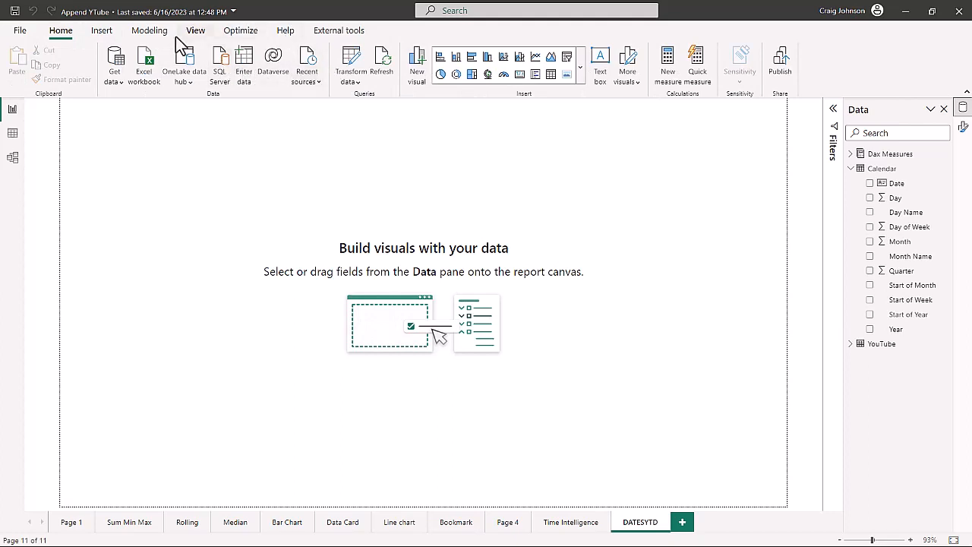
pyautogui.click(243, 66)
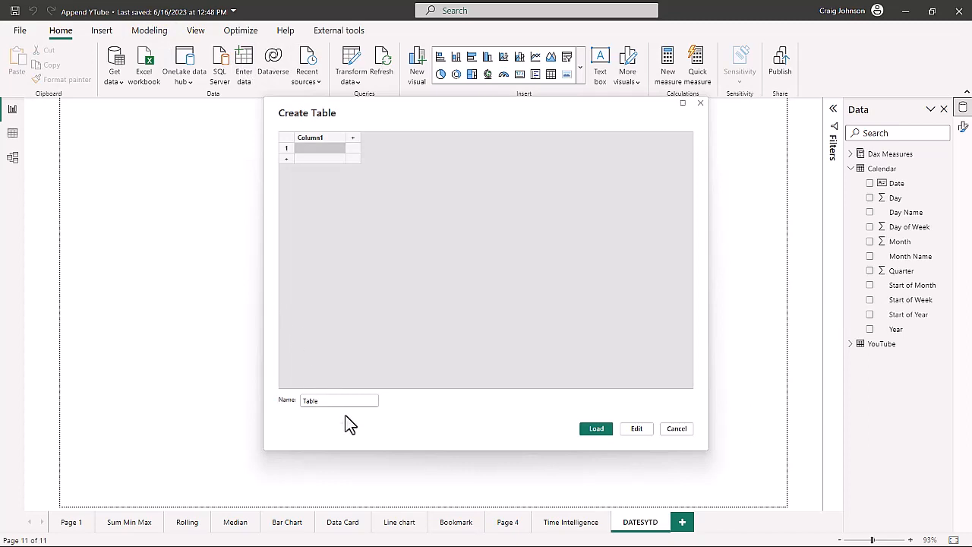
pyautogui.moveTo(330, 401); pyautogui.dragTo(239, 391)
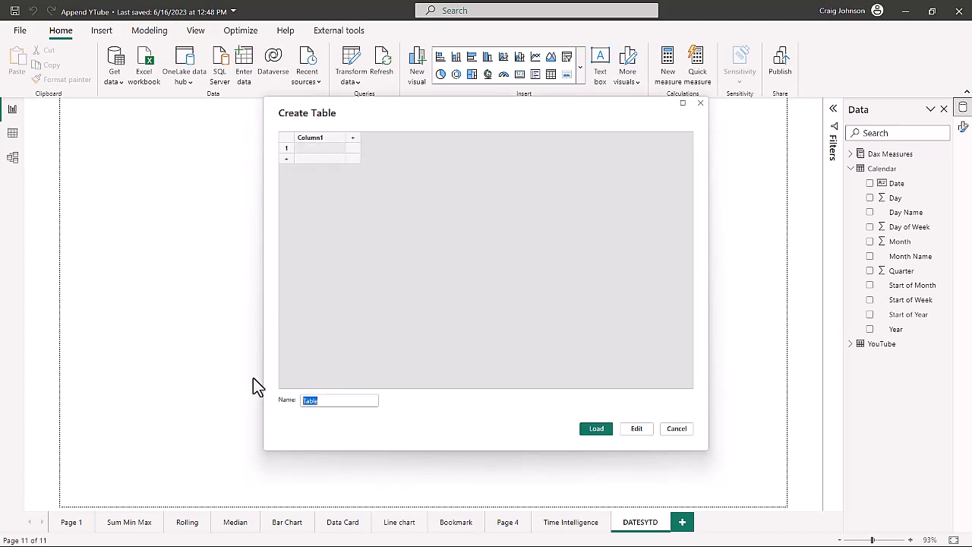
pyautogui.write('Time Intelligenc')
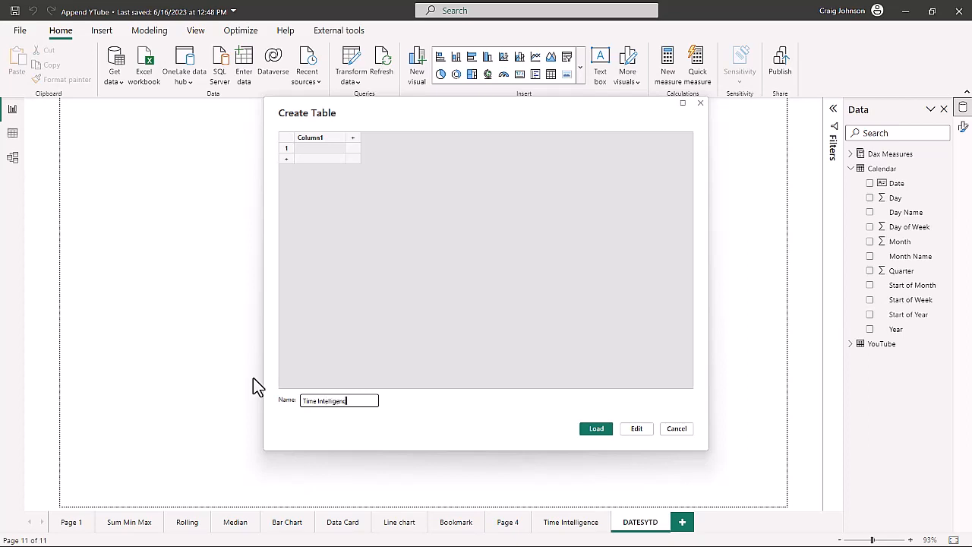
pyautogui.write('e')
pyautogui.click(596, 428)
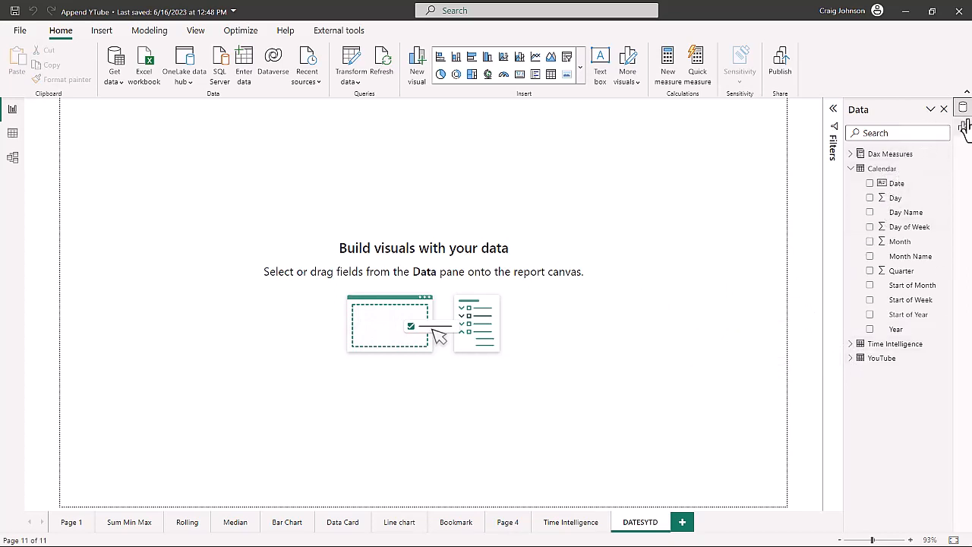
# Add a new measure to the Time Intelligence table and start its formula with the name Total Revenue
pyautogui.click(944, 356)
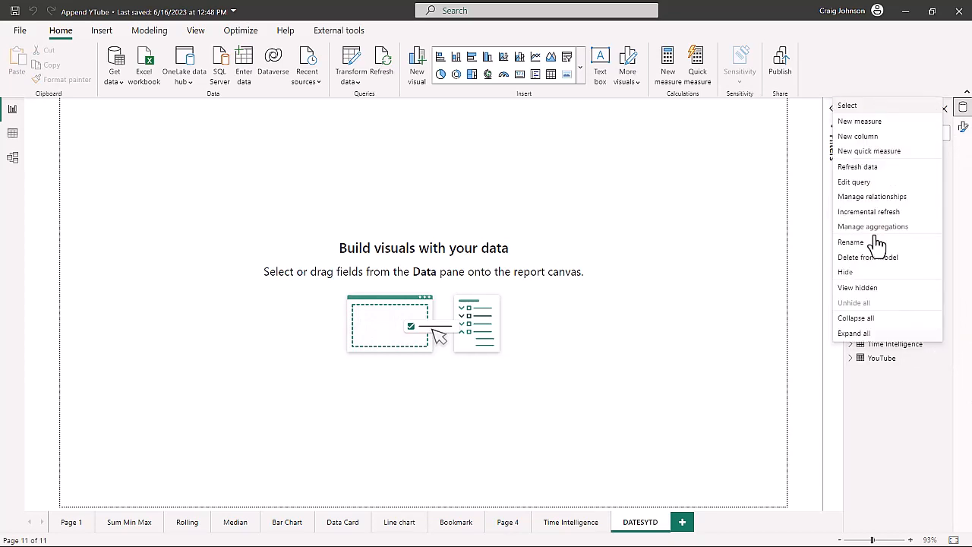
pyautogui.click(847, 123)
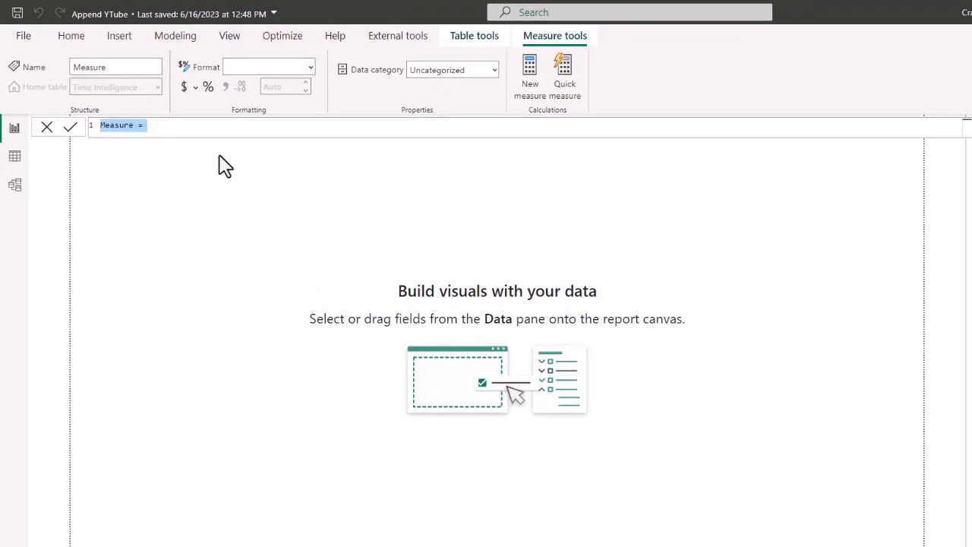
pyautogui.write('To')
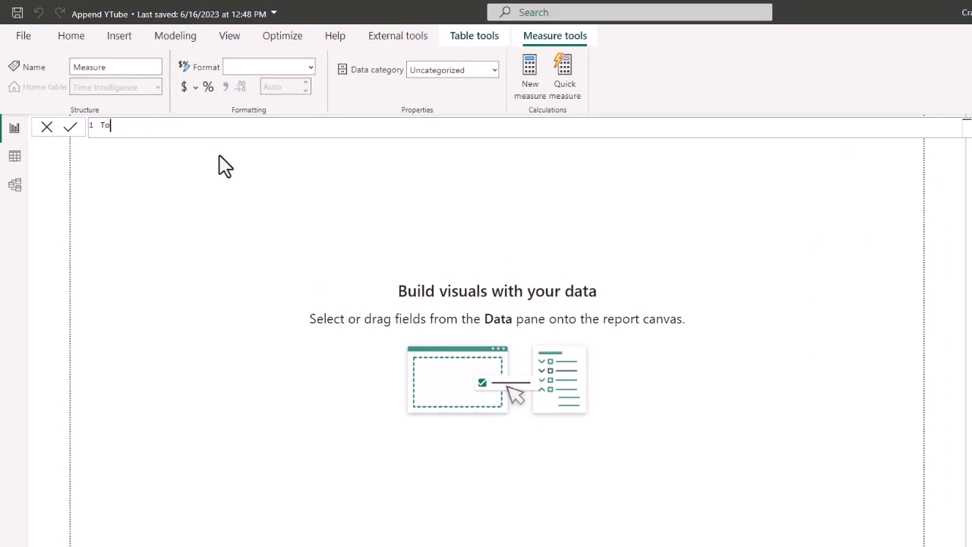
pyautogui.write('tal Revenue =')
pyautogui.hotkey('shift', 'Return')
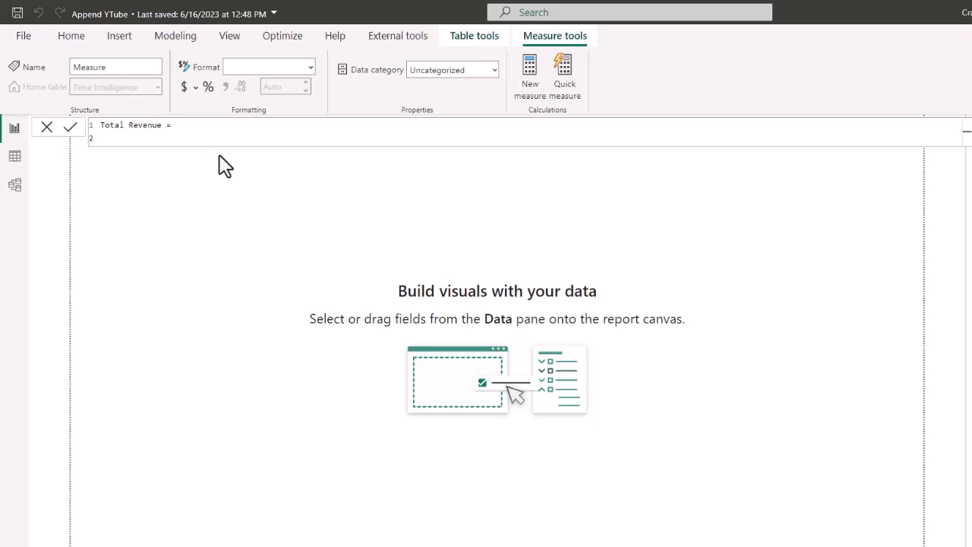
# Begin the formula with CALCULATE on its own line, using the [Total Revenue] measure as the expression
pyautogui.write('cal')
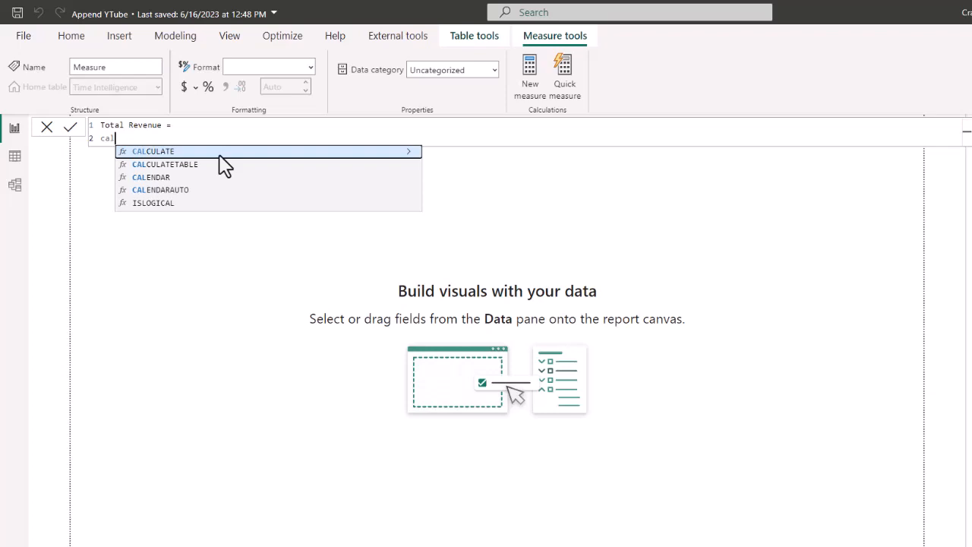
pyautogui.press('Tab')
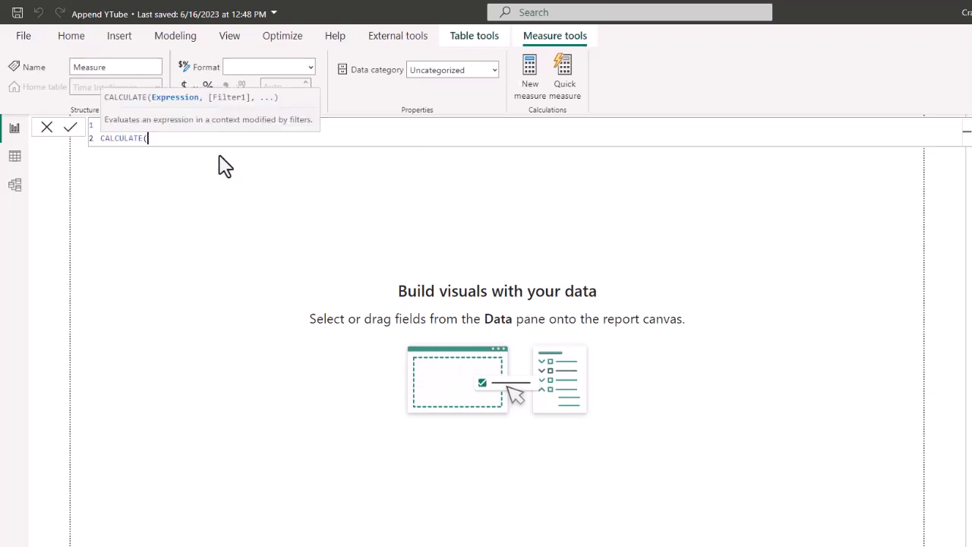
pyautogui.hotkey('shift', 'Return')
pyautogui.write('tot')
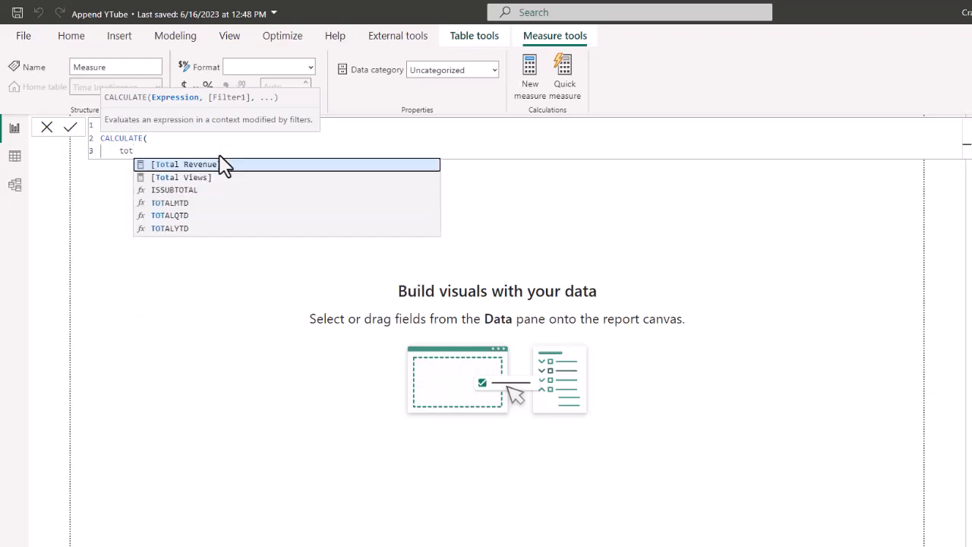
pyautogui.press('Tab')
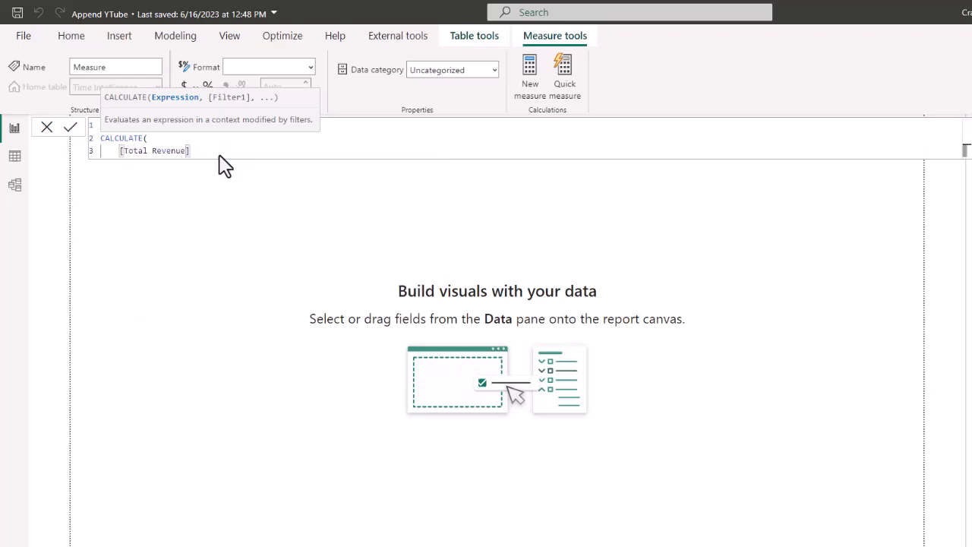
pyautogui.write(',')
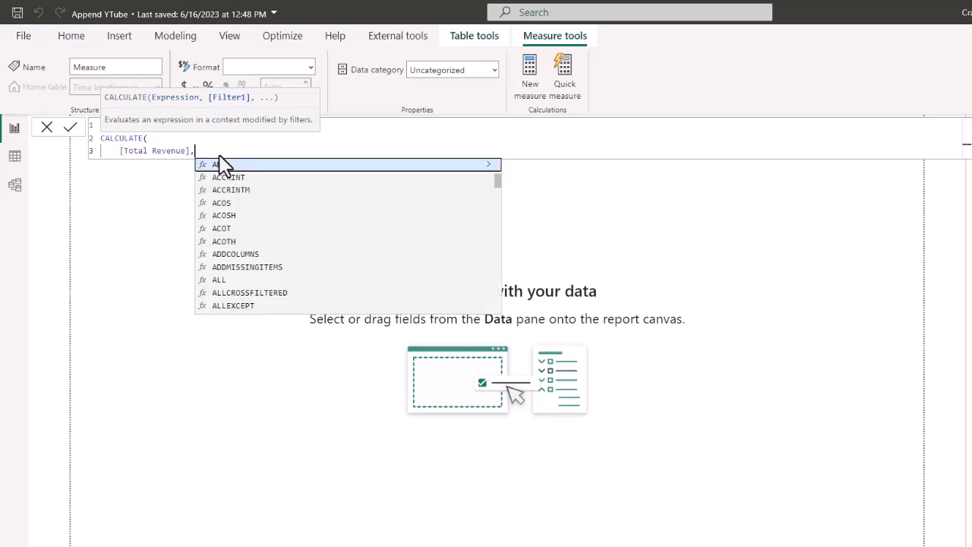
pyautogui.hotkey('shift', 'Return')
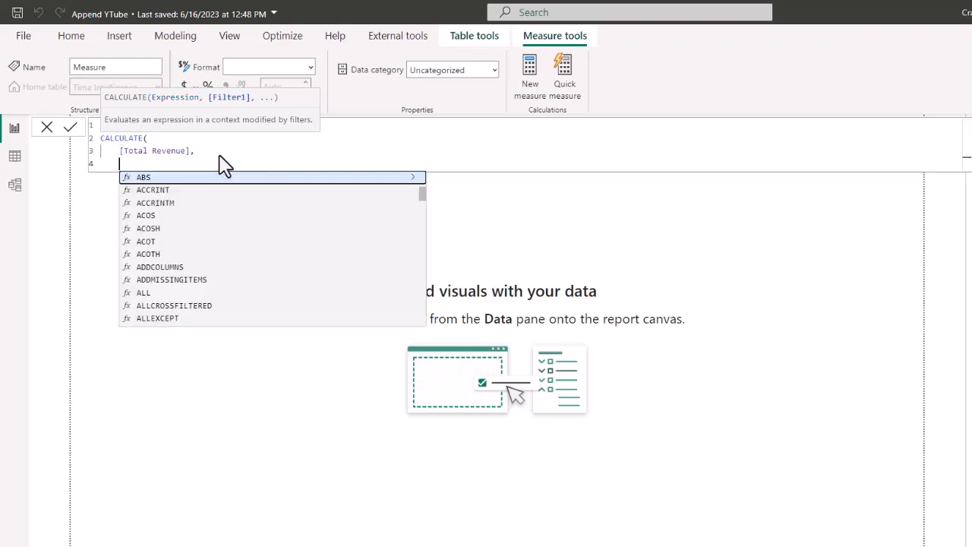
# Add the DATESYTD function as the CALCULATE filter and open a new line for its argument
pyautogui.write('dates')
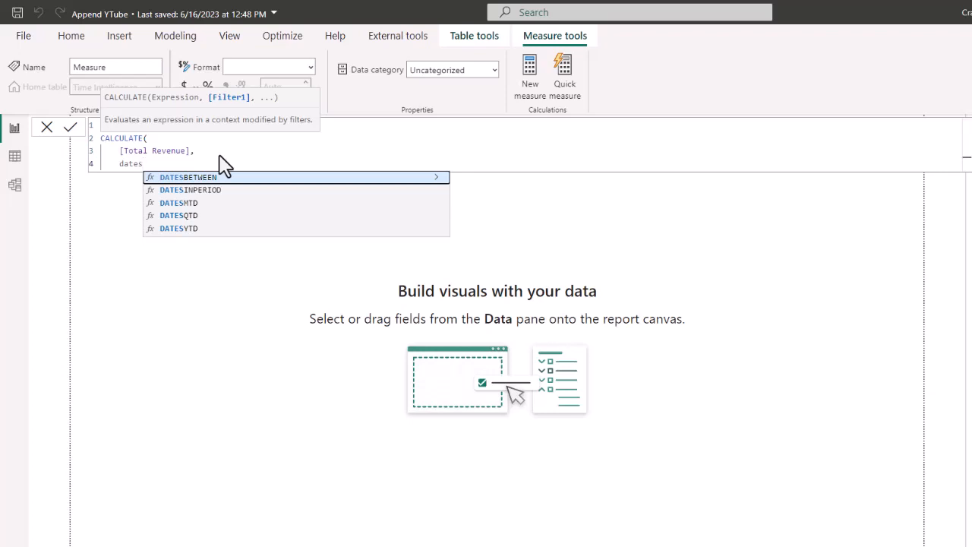
pyautogui.press('Down')
pyautogui.press('Down')
pyautogui.press('Down')
pyautogui.press('Down')
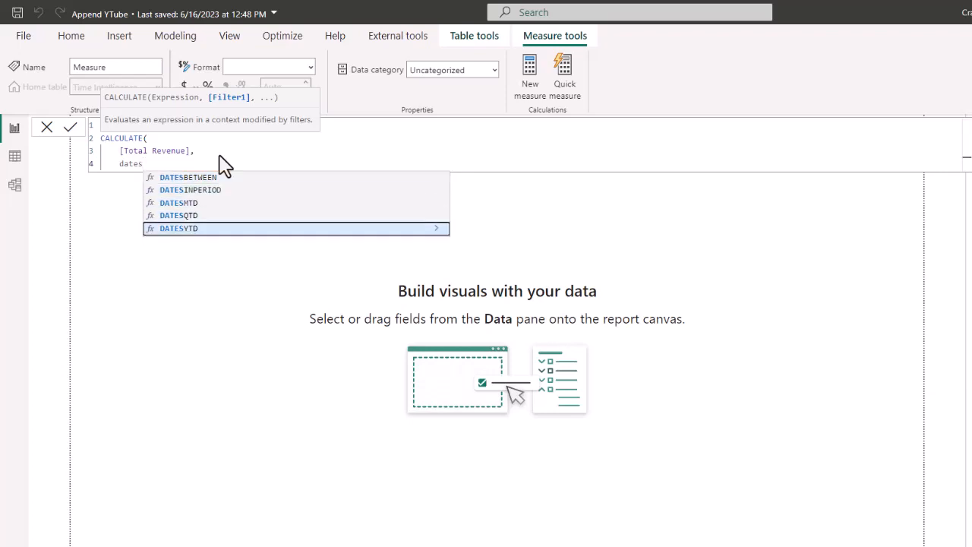
pyautogui.press('Tab')
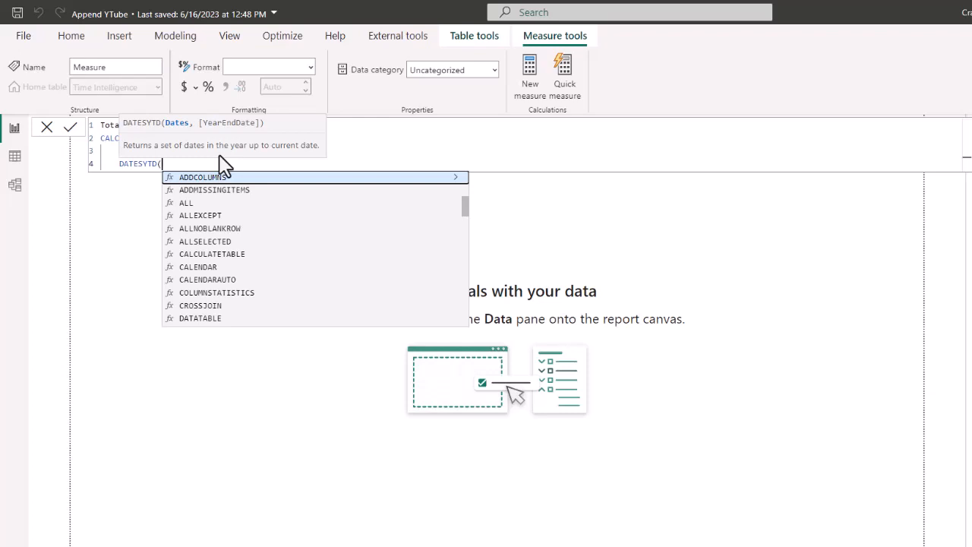
pyautogui.hotkey('shift', 'Return')
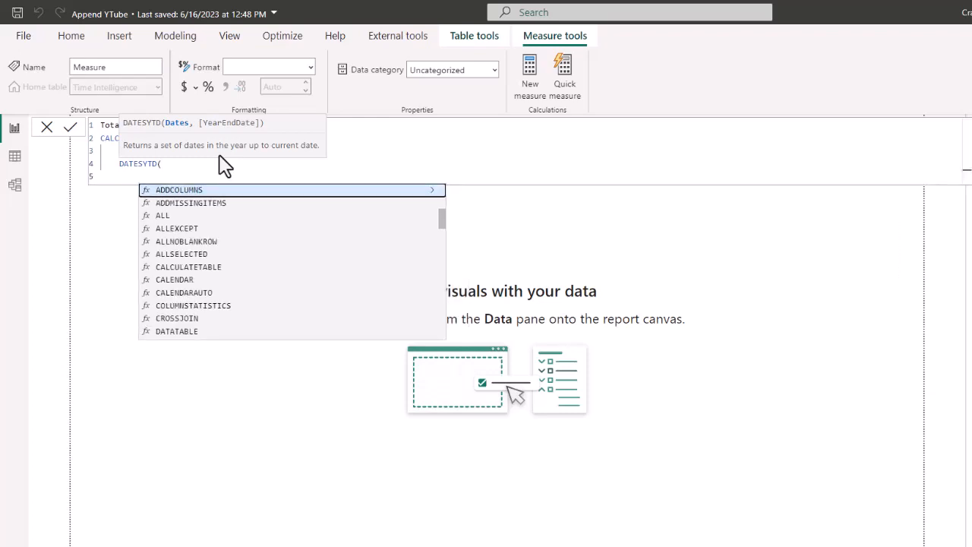
# Supply 'Calendar'[Date] as the DATESYTD dates, then close both functions on separate lines and submit the measure
pyautogui.write('cale')
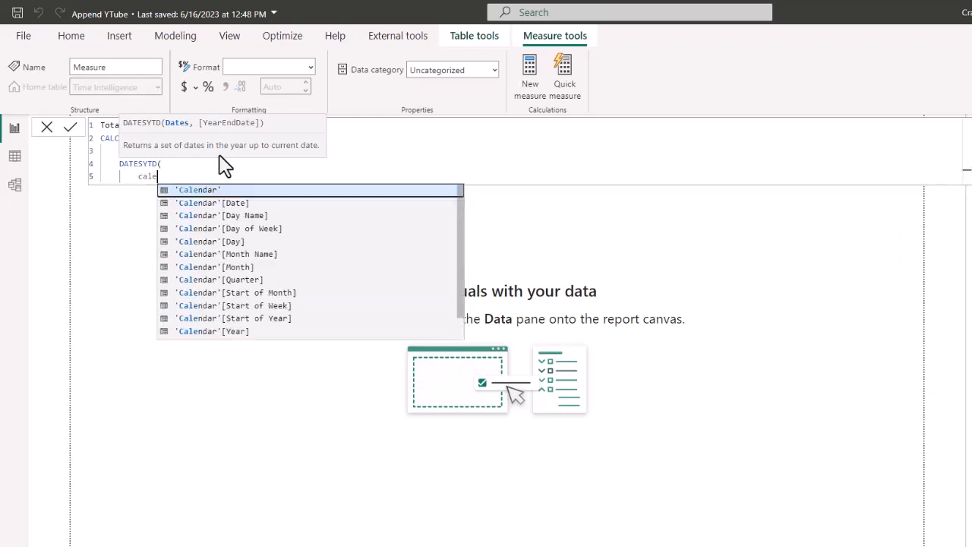
pyautogui.write('ndar')
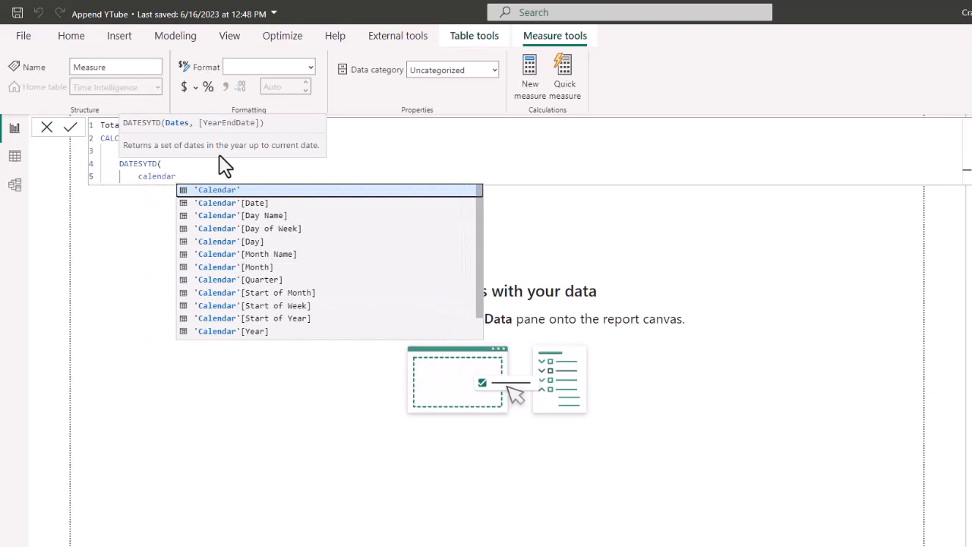
pyautogui.press('Down')
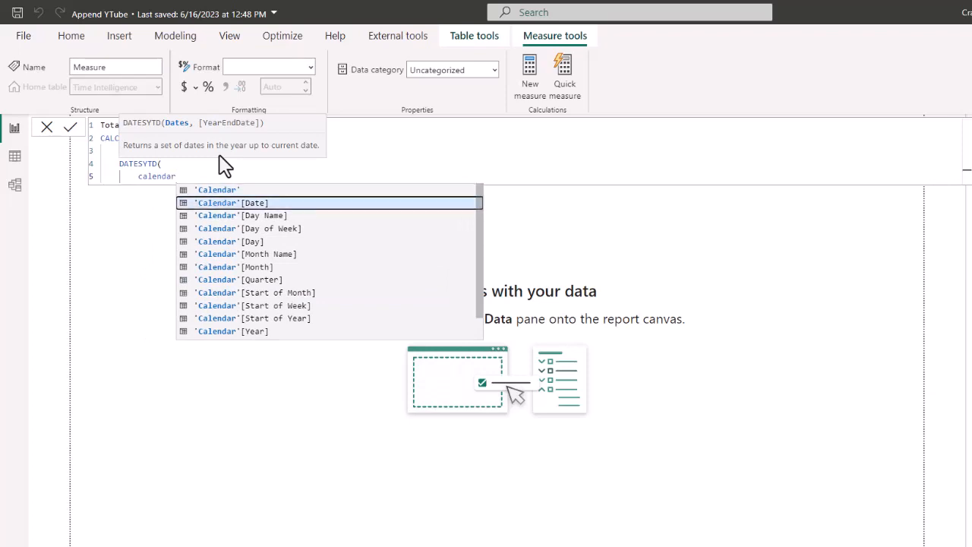
pyautogui.press('Tab')
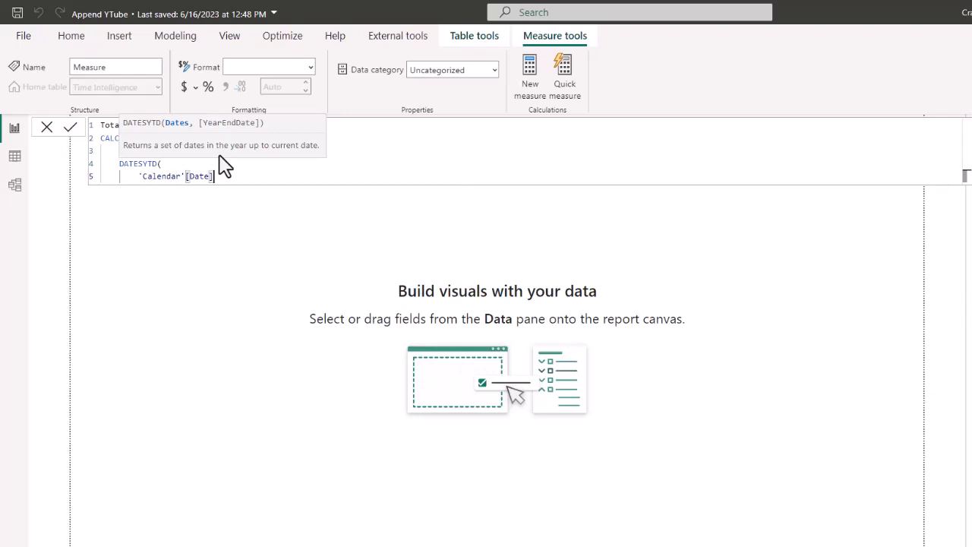
pyautogui.hotkey('shift', 'Return')
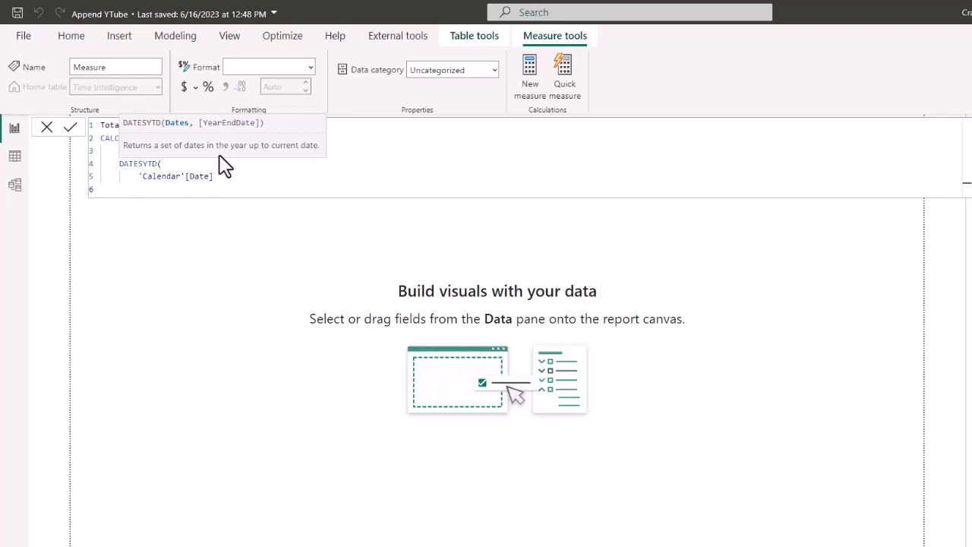
pyautogui.write(')')
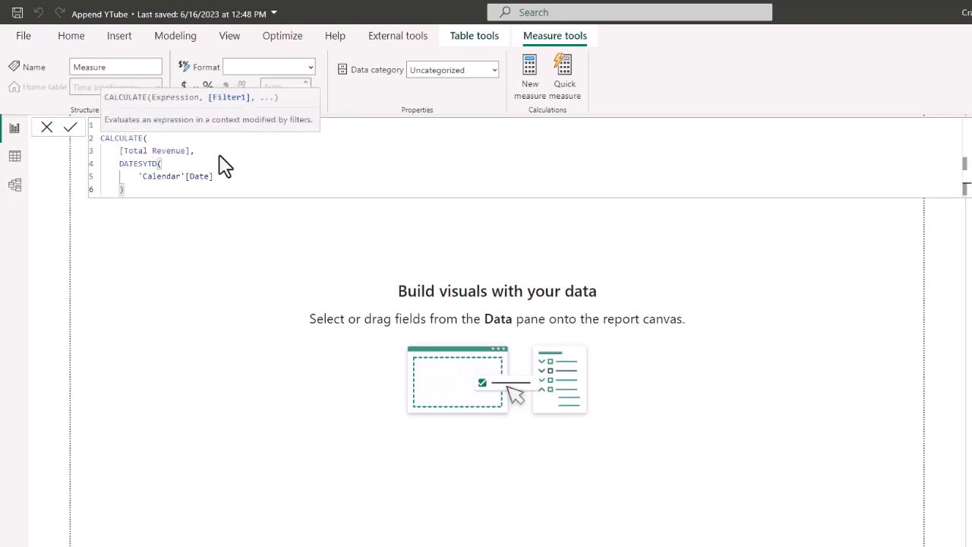
pyautogui.hotkey('shift', 'Return')
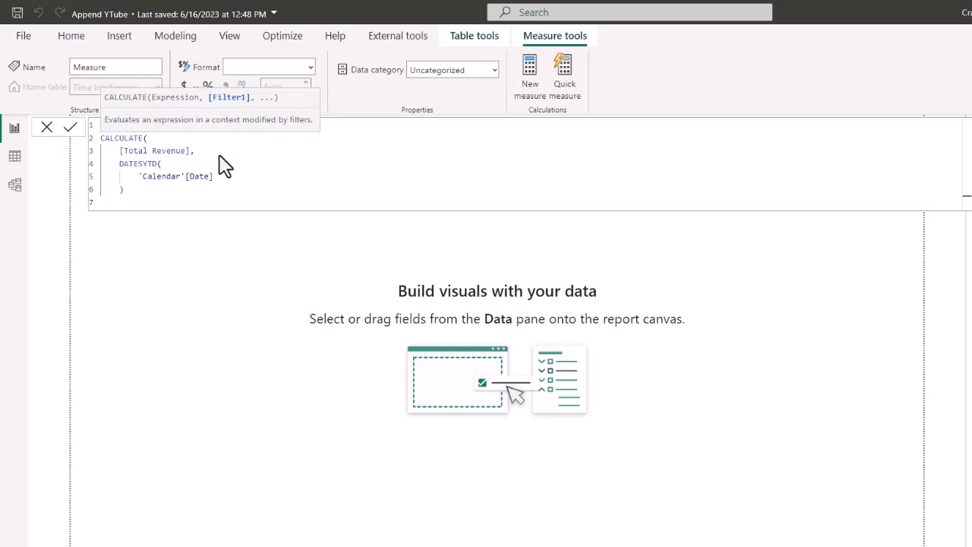
pyautogui.write(')')
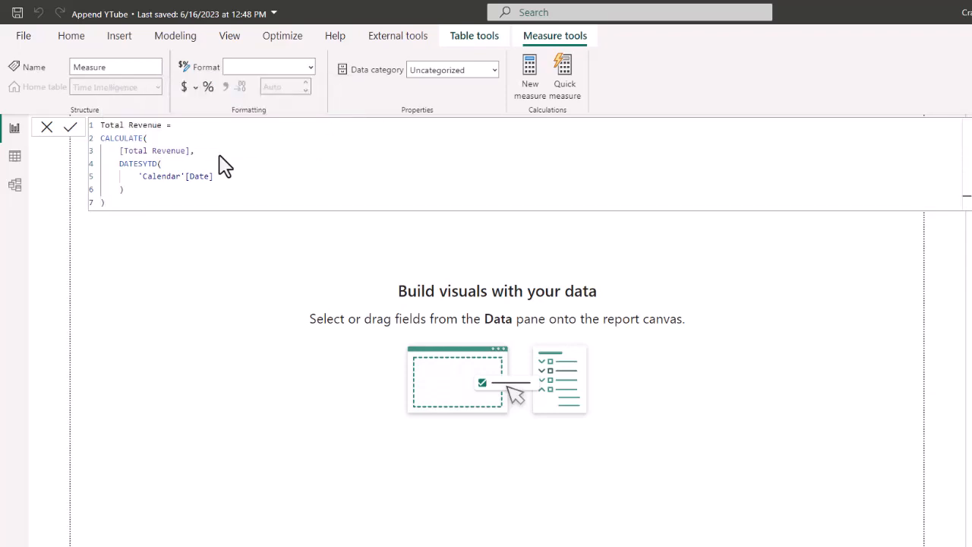
pyautogui.press('Return')
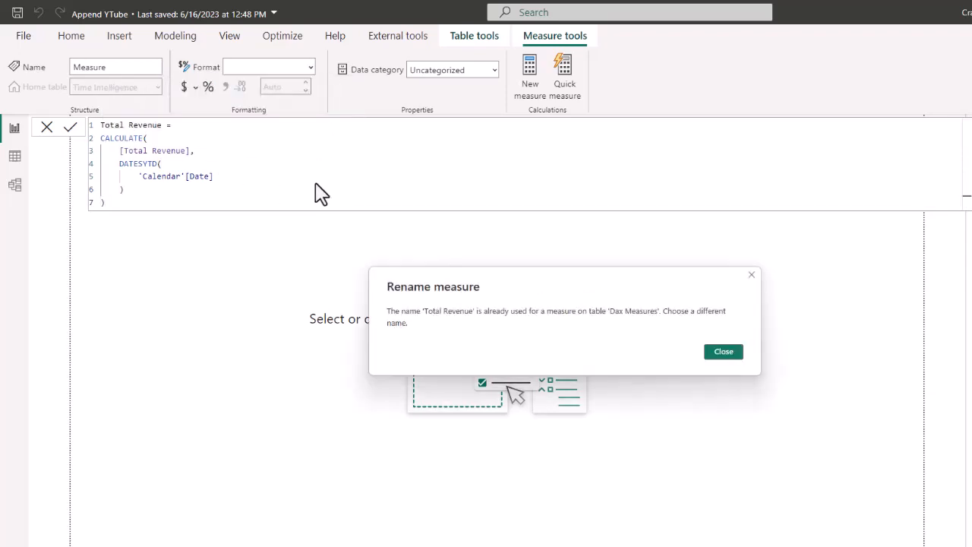
# Add YTD to the measure's name so it reads Total Revenue YTD, and commit the formula
pyautogui.click(722, 352)
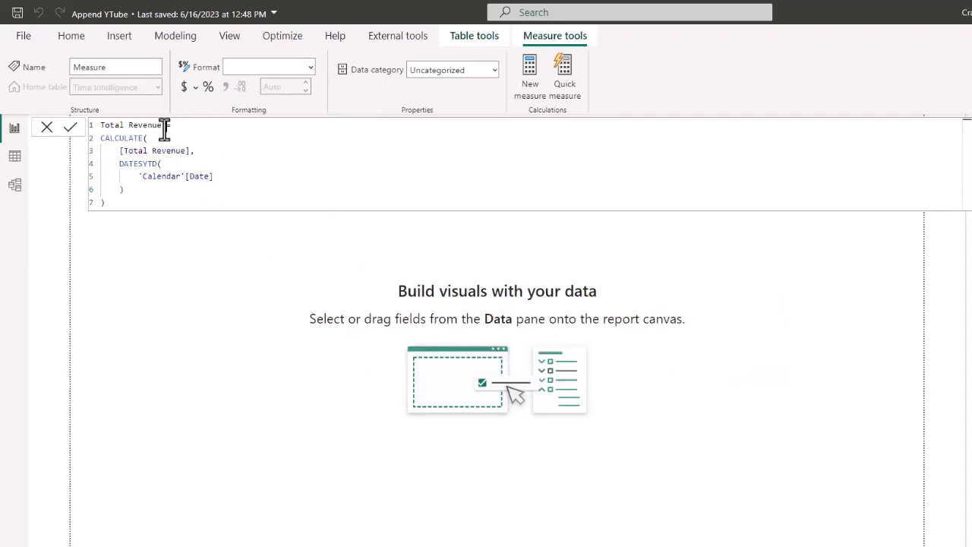
pyautogui.write('YTD')
pyautogui.click(150, 204)
pyautogui.press('Return')
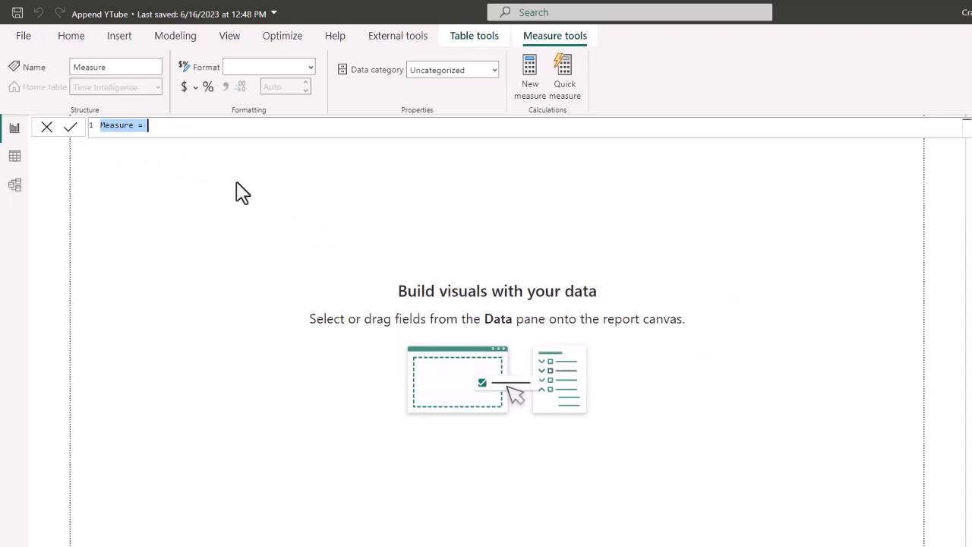
# Name the new measure Revenue MTD and start its formula with CALCULATE, opening a new line for the arguments
pyautogui.write('Revenue ')
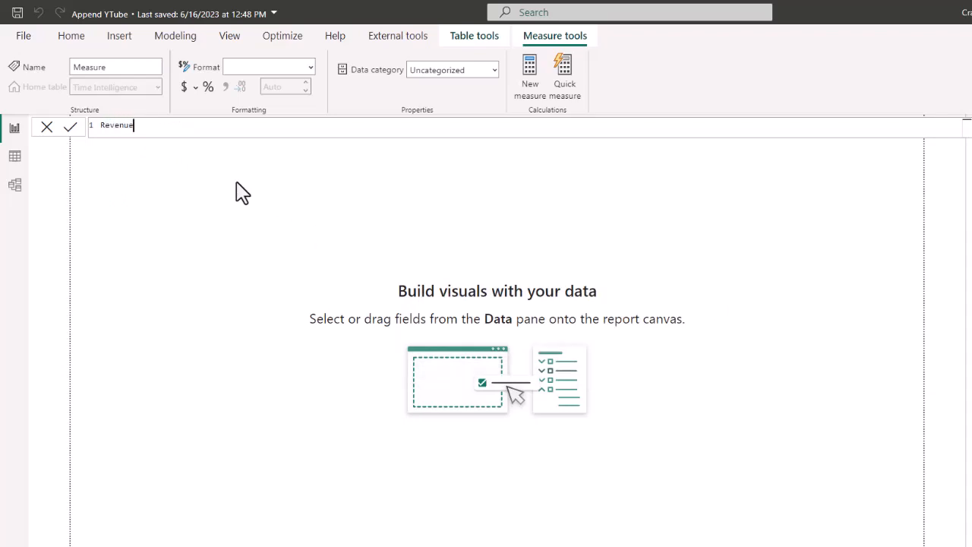
pyautogui.write('MTD =')
pyautogui.hotkey('shift', 'Return')
pyautogui.write('cal')
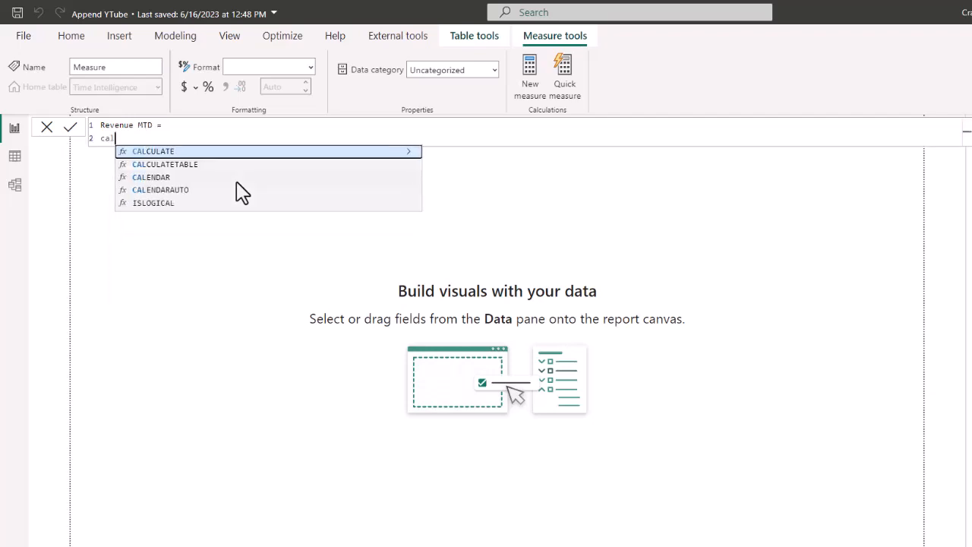
pyautogui.press('Tab')
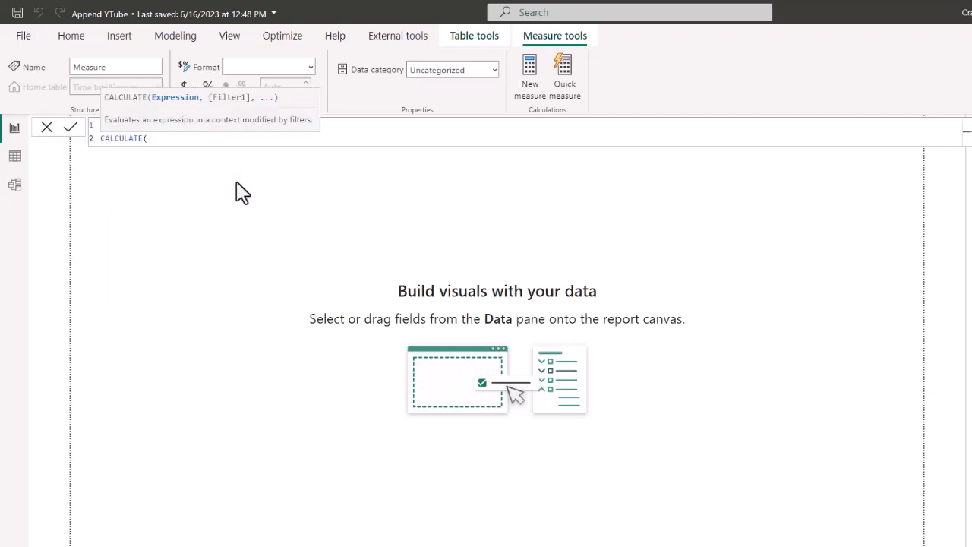
pyautogui.hotkey('shift', 'Return')
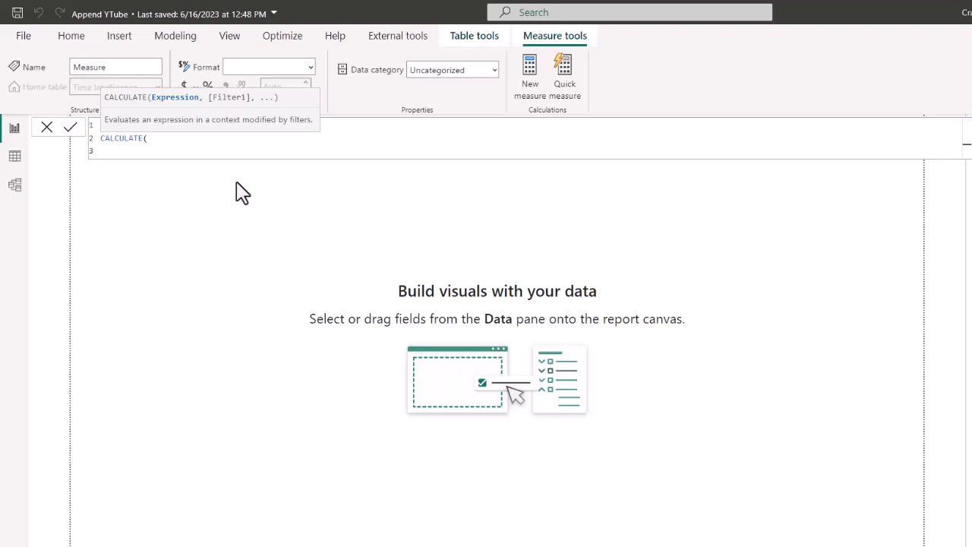
# Supply [Total Revenue] as the CALCULATE expression and add DATESMTD on its own line as the filter
pyautogui.write('tot')
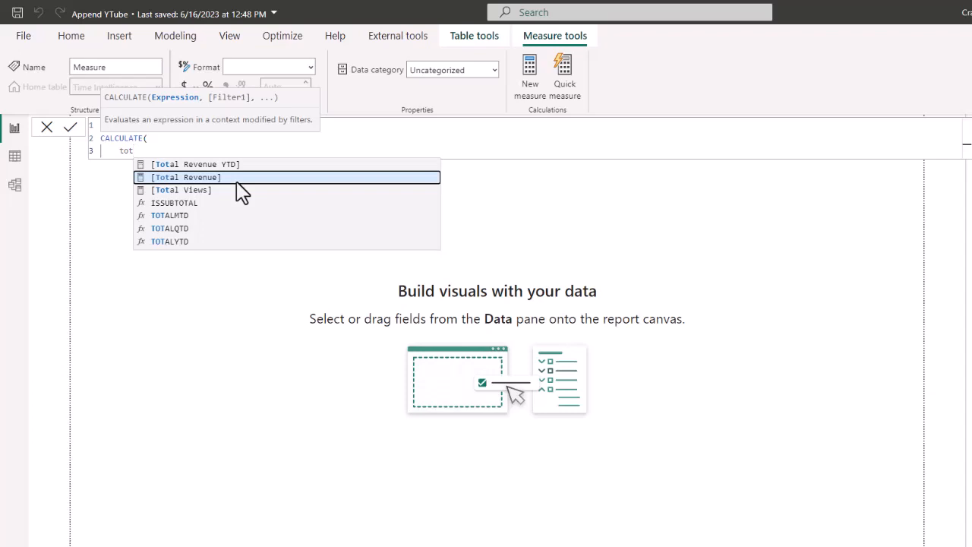
pyautogui.press('Tab')
pyautogui.write(',')
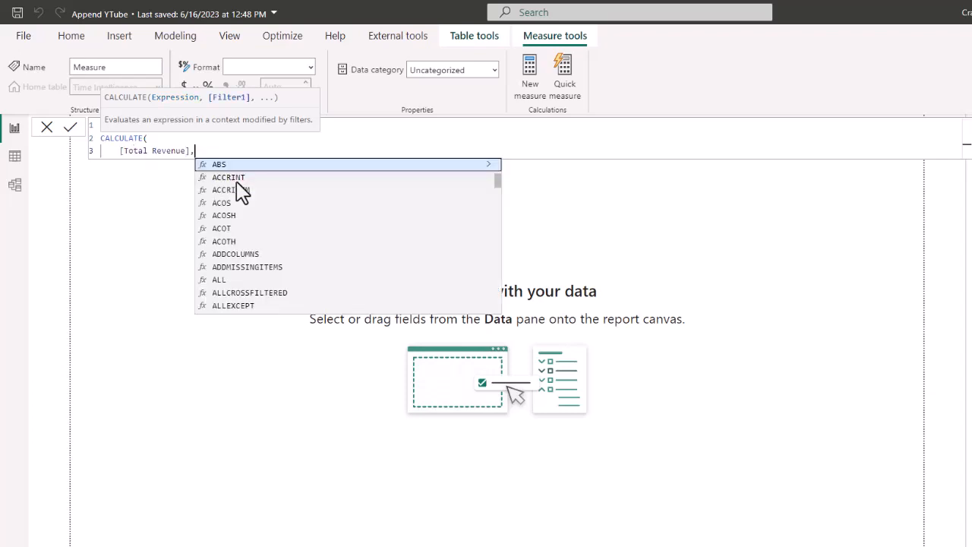
pyautogui.hotkey('shift', 'Return')
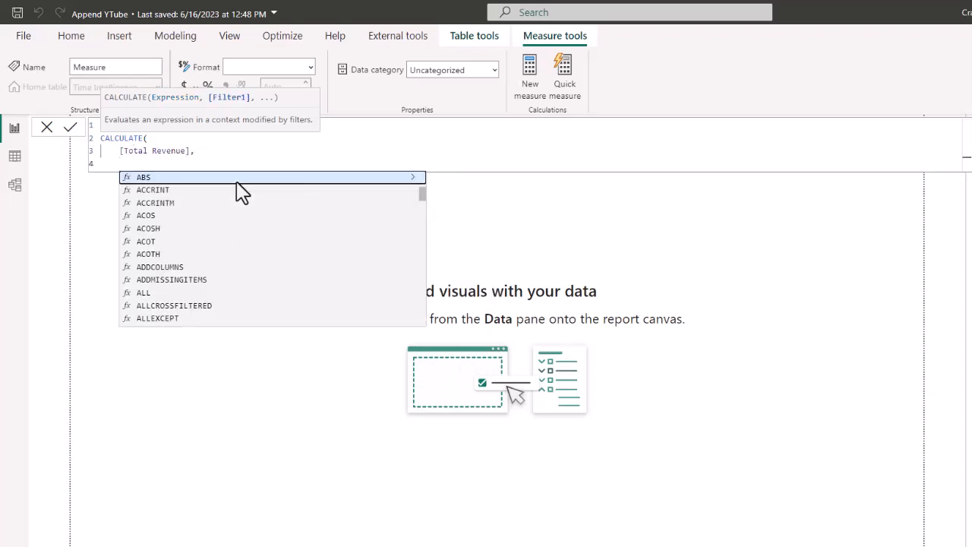
pyautogui.write('dates')
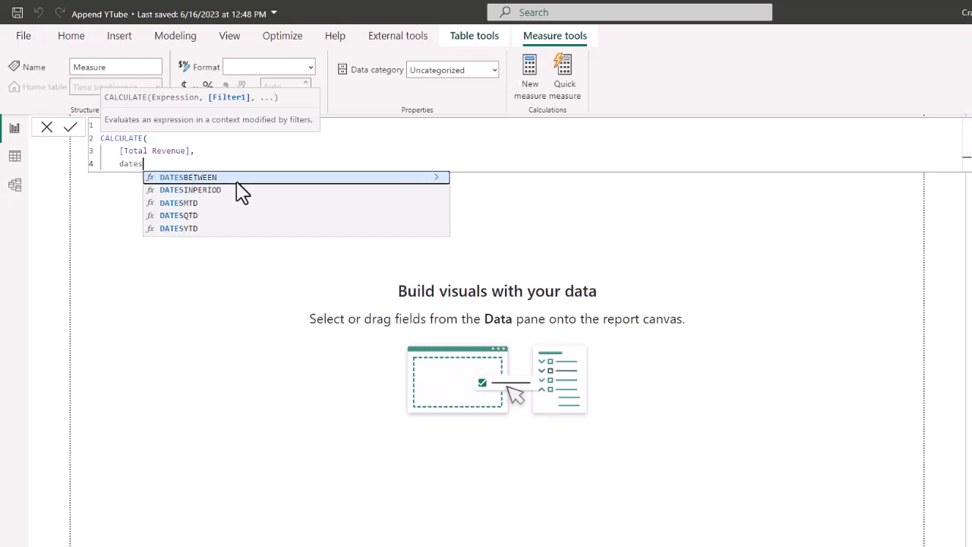
pyautogui.press('Down')
pyautogui.press('Tab')
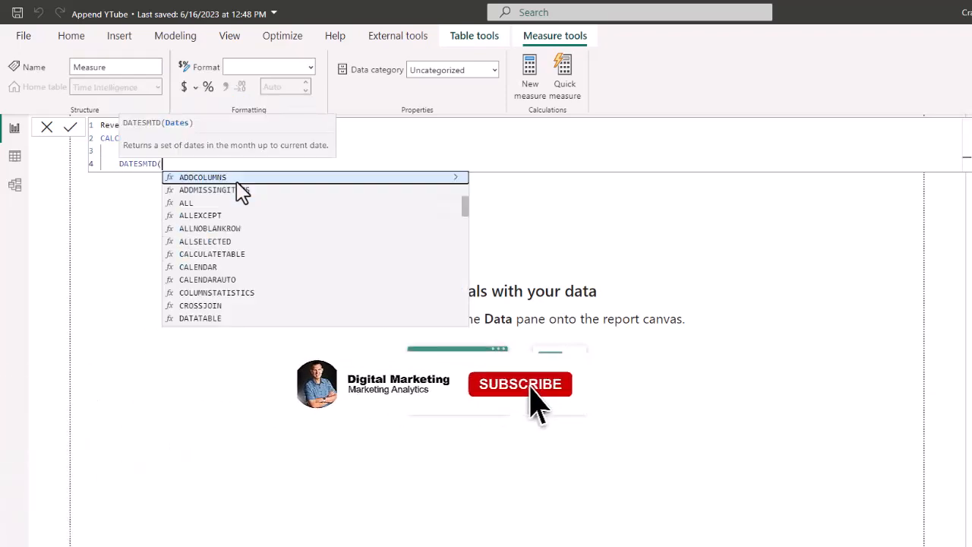
# Supply 'Calendar'[Date] as the DATESMTD dates, close both functions on separate lines, and commit the measure
pyautogui.hotkey('shift', 'Return')
pyautogui.write('calendar')
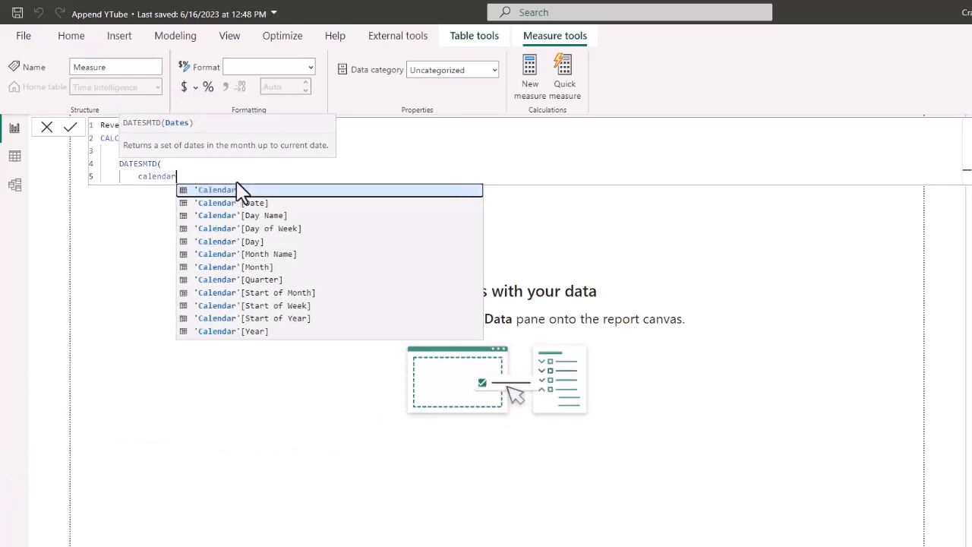
pyautogui.press('Down')
pyautogui.press('Tab')
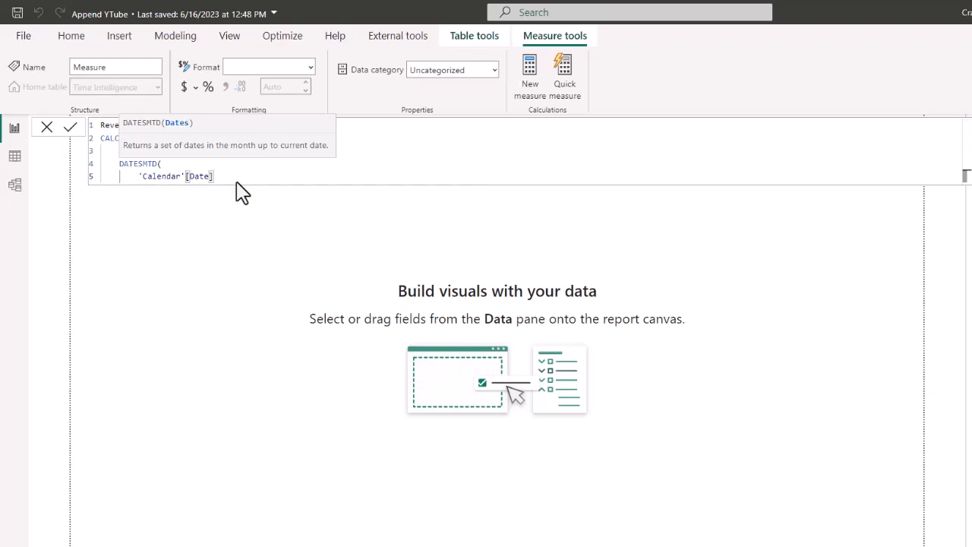
pyautogui.hotkey('shift', 'Return')
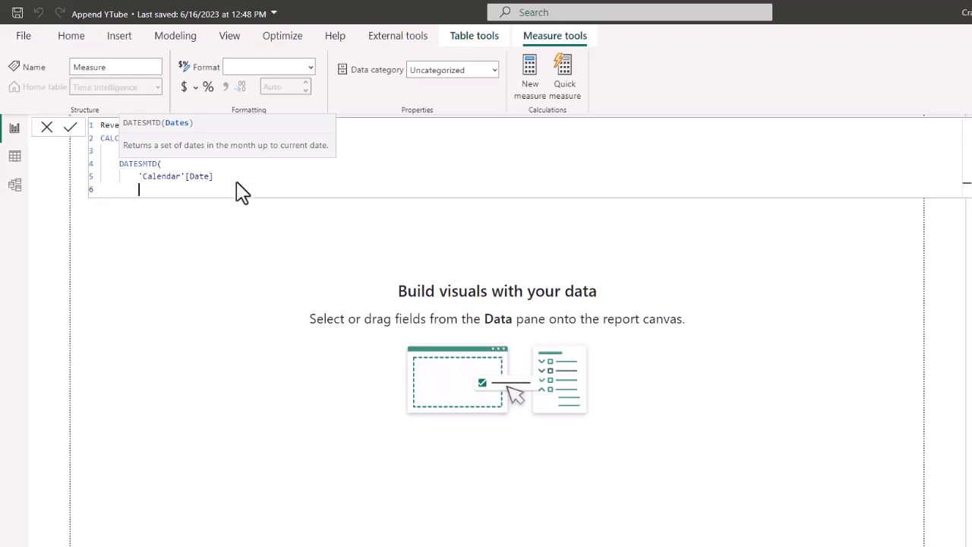
pyautogui.write(')')
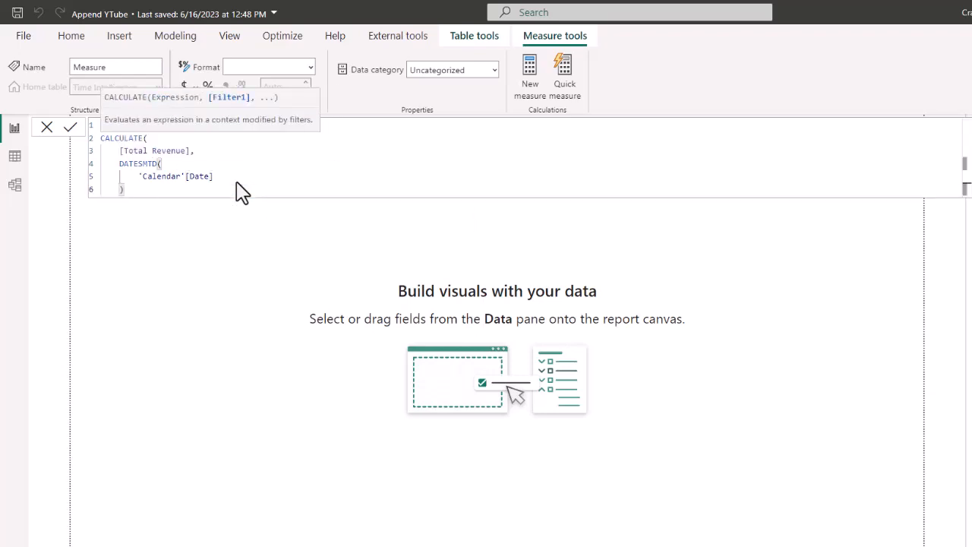
pyautogui.hotkey('shift', 'Return')
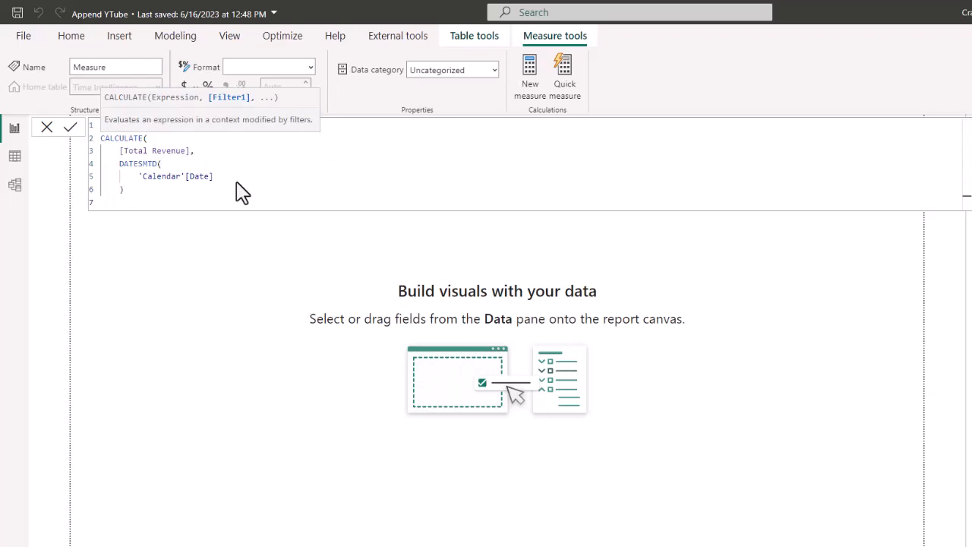
pyautogui.write(')')
pyautogui.press('Return')
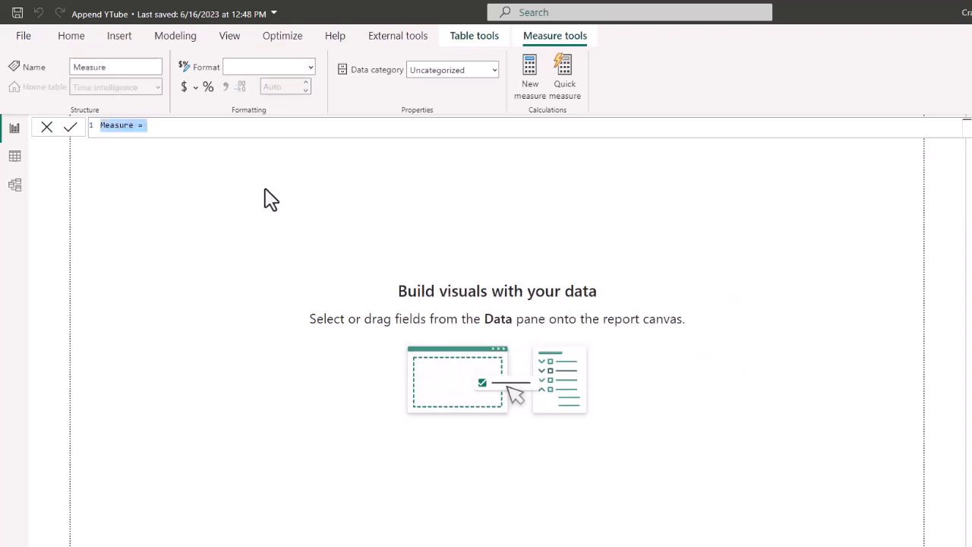
# Name the next measure Revenue QTD and start its formula with CALCULATE, opening a new line for the arguments
pyautogui.write('Rev')
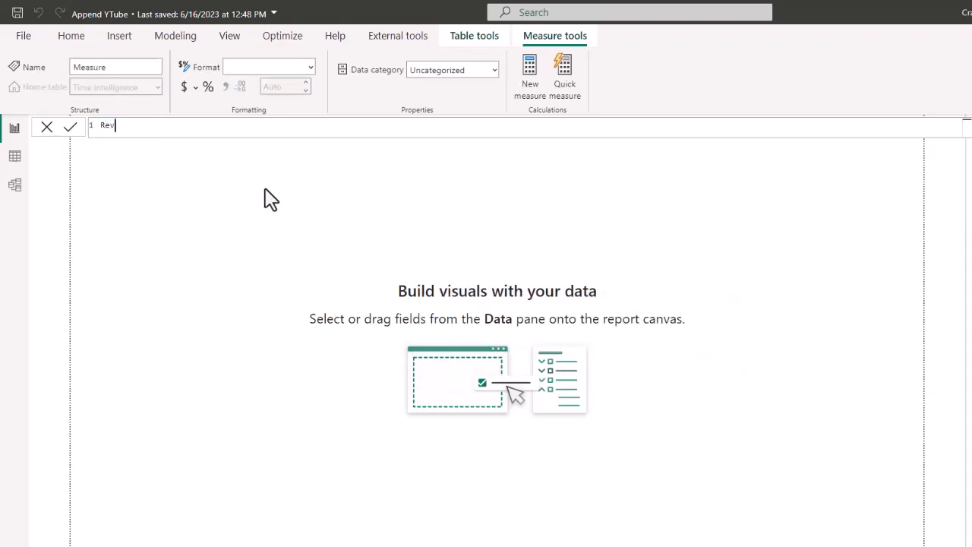
pyautogui.write('enue QTD =')
pyautogui.hotkey('shift', 'Return')
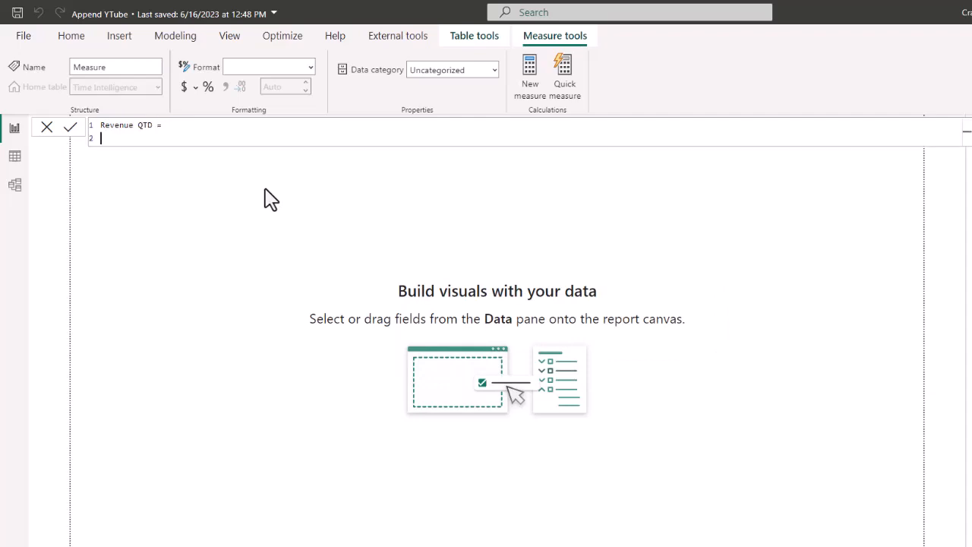
pyautogui.write('cal')
pyautogui.press('Tab')
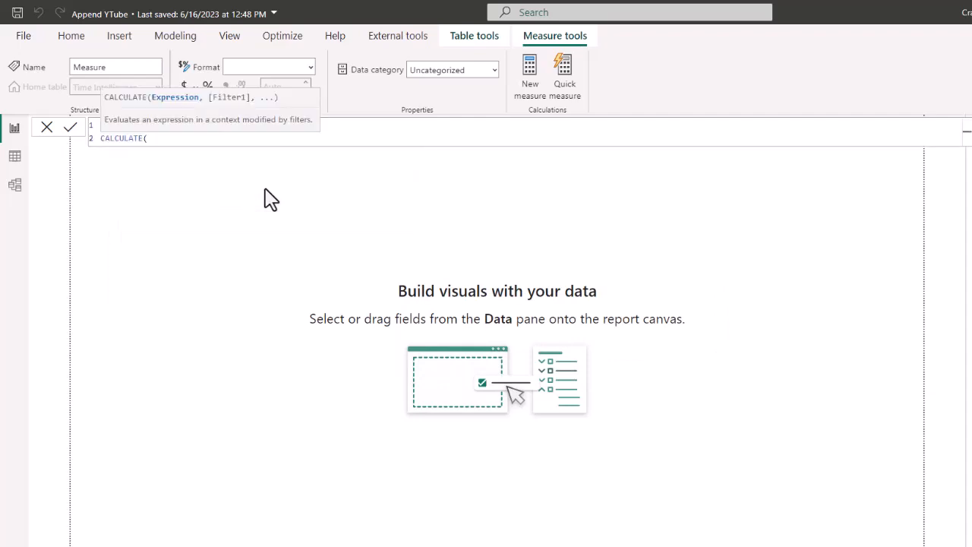
pyautogui.hotkey('shift', 'Return')
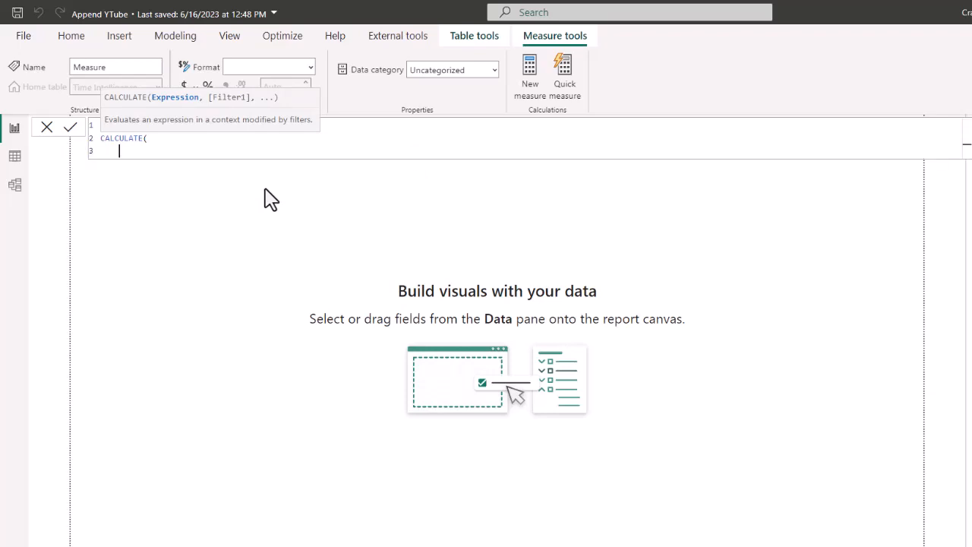
pyautogui.write('reve')
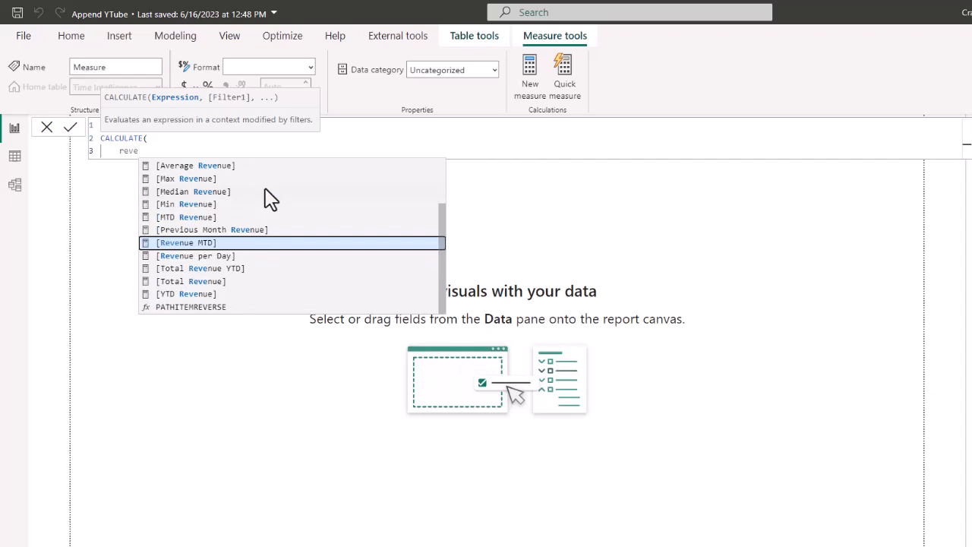
pyautogui.press('BackSpace')
pyautogui.press('BackSpace')
pyautogui.press('BackSpace')
pyautogui.press('BackSpace')
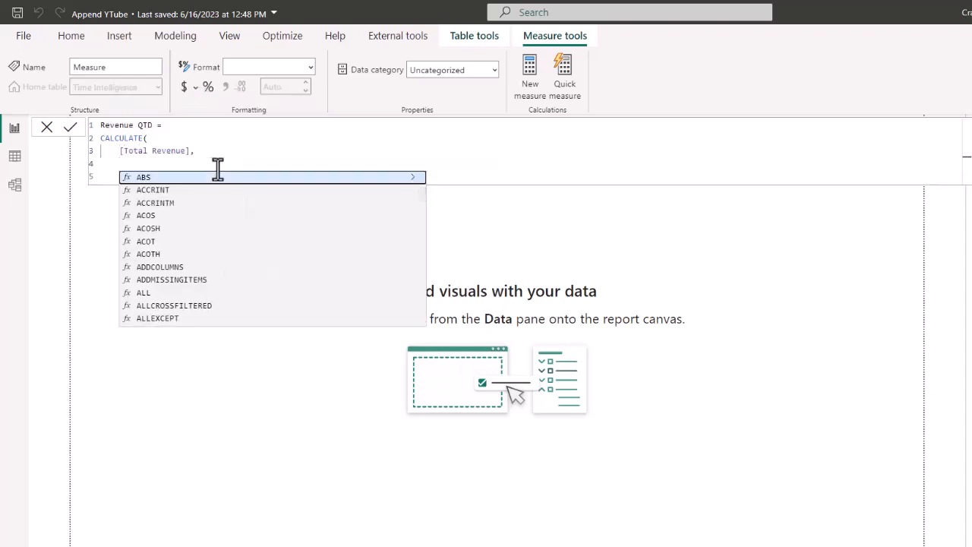
# Add DATESQTD as the CALCULATE filter below [Total Revenue] and open a new line for its argument
pyautogui.write('dates')
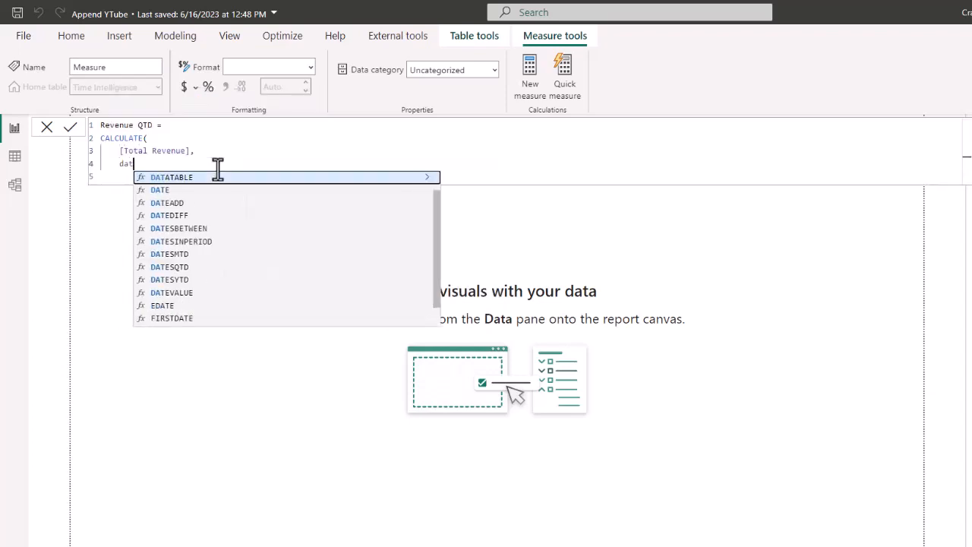
pyautogui.press('Down')
pyautogui.press('Down')
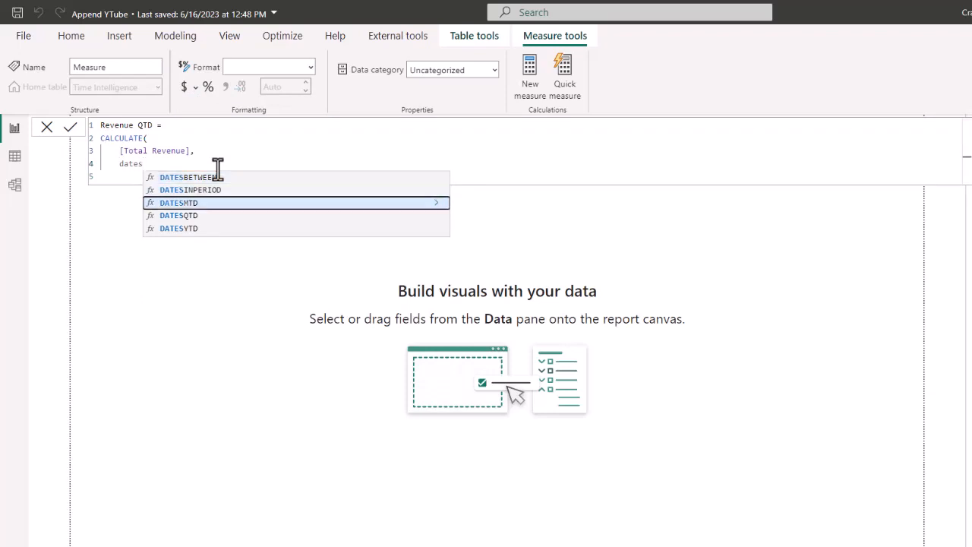
pyautogui.press('Down')
pyautogui.press('Tab')
pyautogui.hotkey('shift', 'Return')
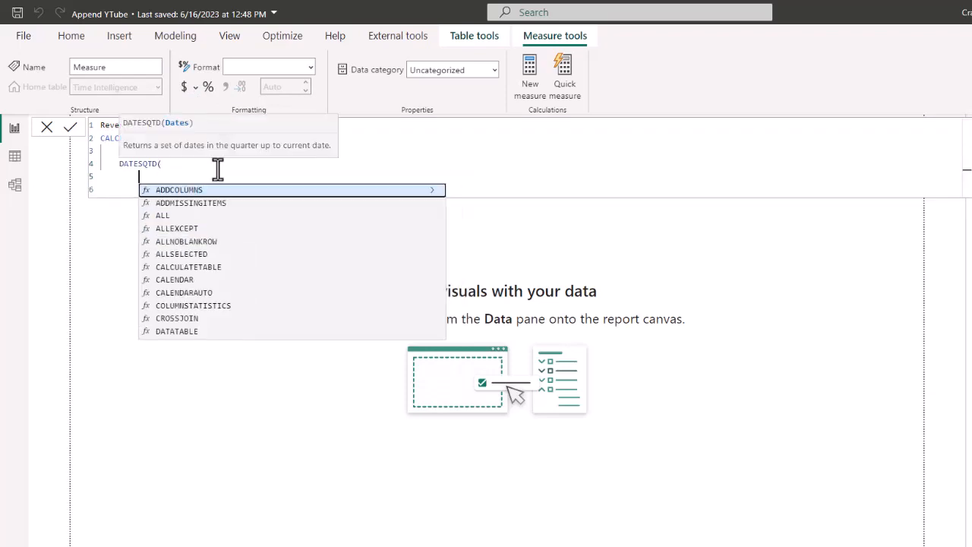
# Supply 'Calendar'[Date] as the DATESQTD dates, close both functions on separate lines, and commit the measure
pyautogui.write('calenda')
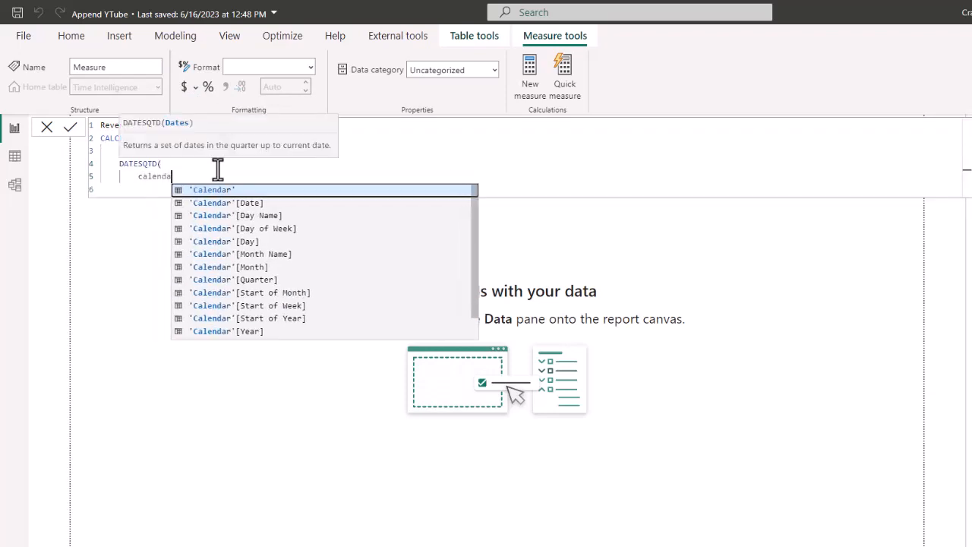
pyautogui.press('Tab')
pyautogui.hotkey('shift', 'Return')
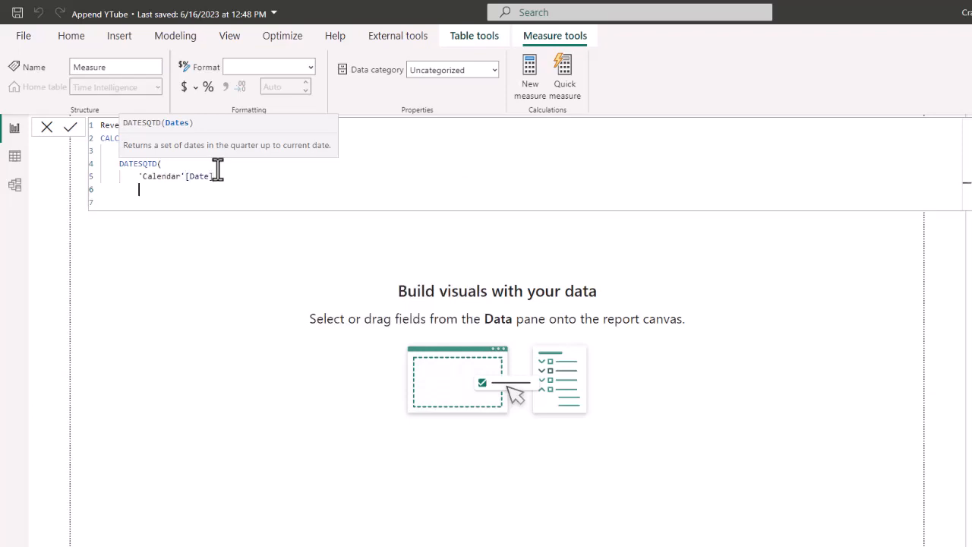
pyautogui.write(')')
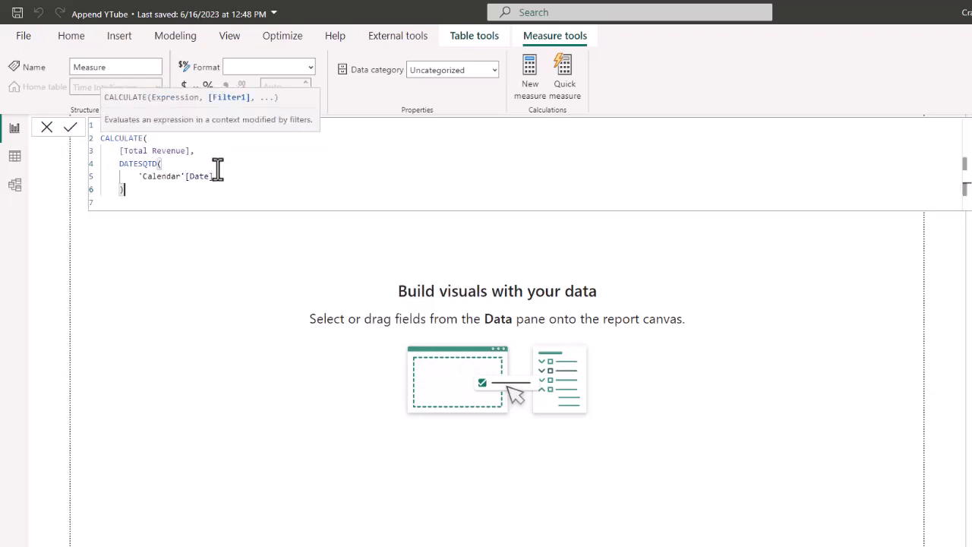
pyautogui.hotkey('shift', 'Return')
pyautogui.press('BackSpace')
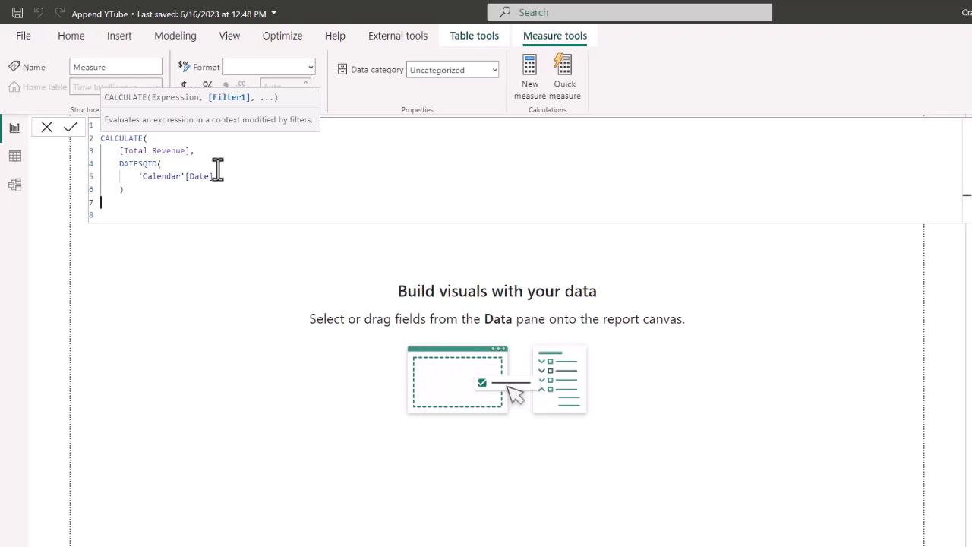
pyautogui.write(')')
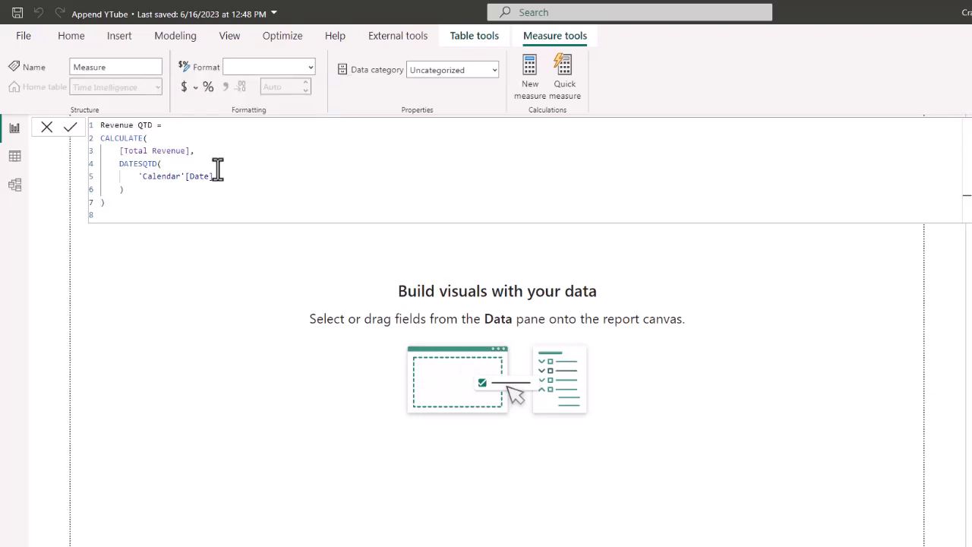
pyautogui.press('Return')
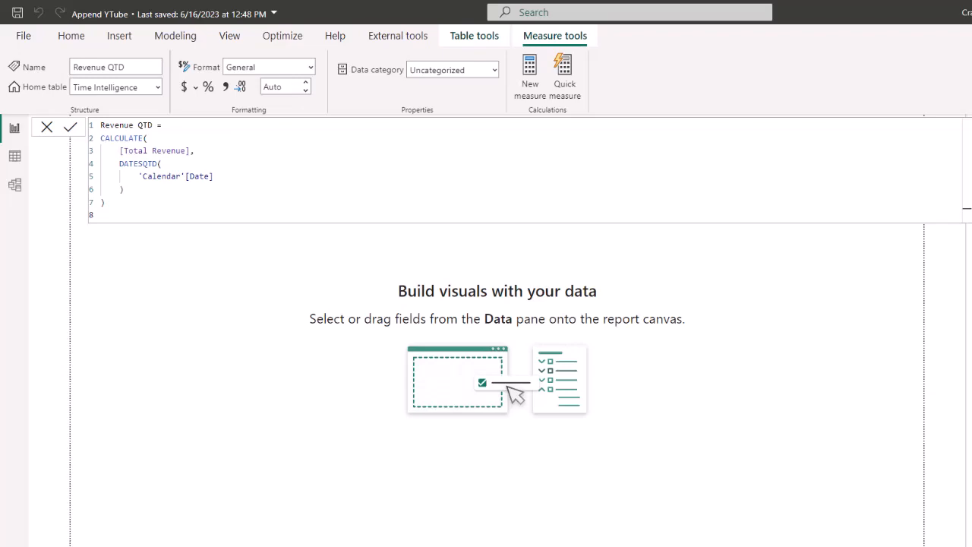
# Delete the placeholder Column1 from the Time Intelligence table and confirm the deletion
pyautogui.press('Delete')
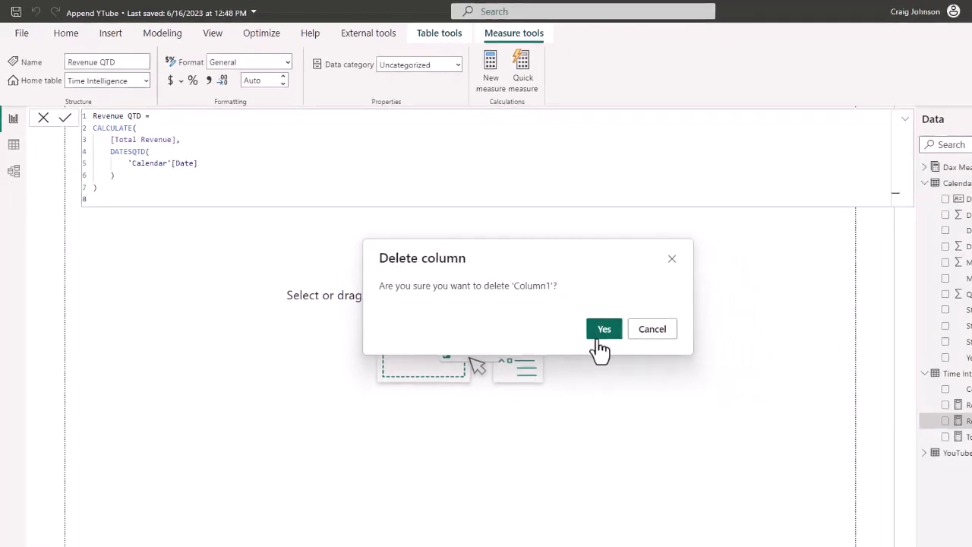
pyautogui.click(649, 354)
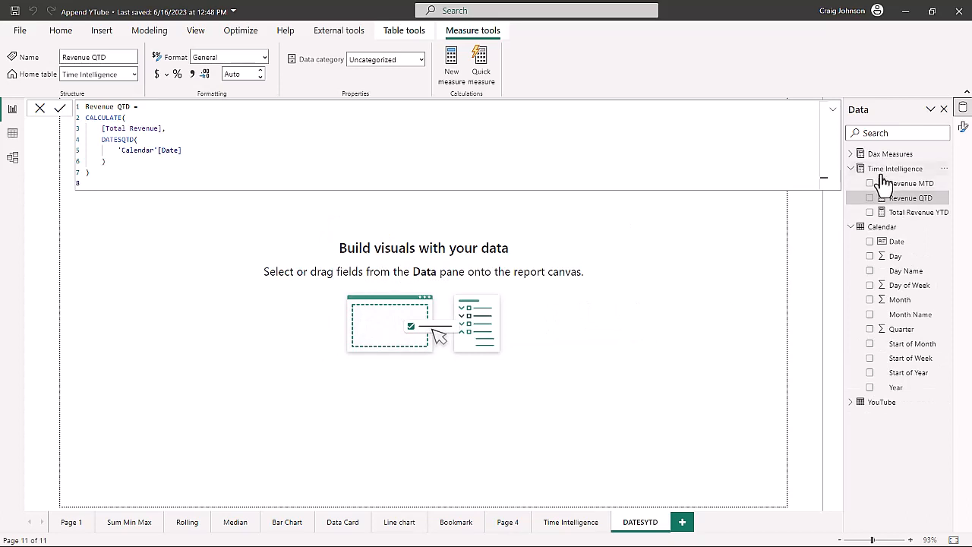
pyautogui.click(851, 170)
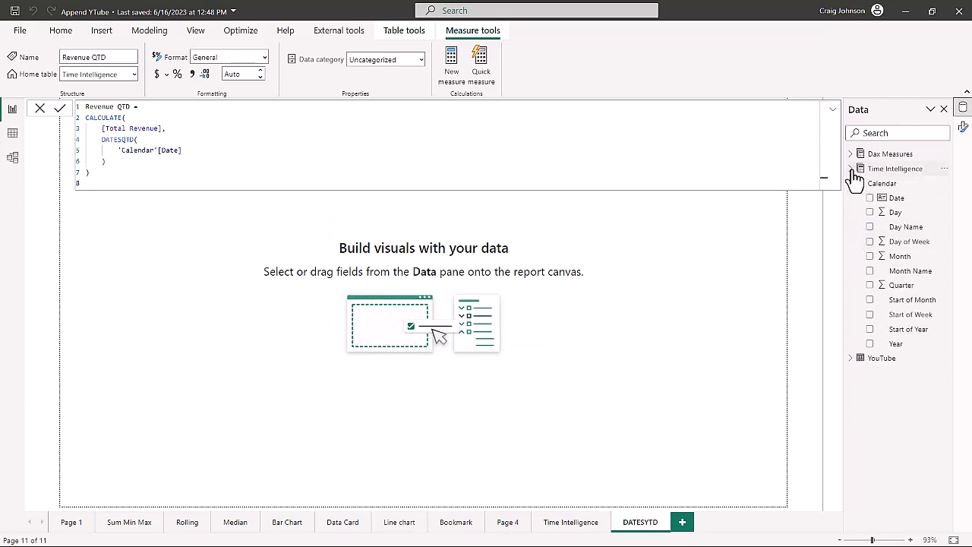
pyautogui.click(851, 168)
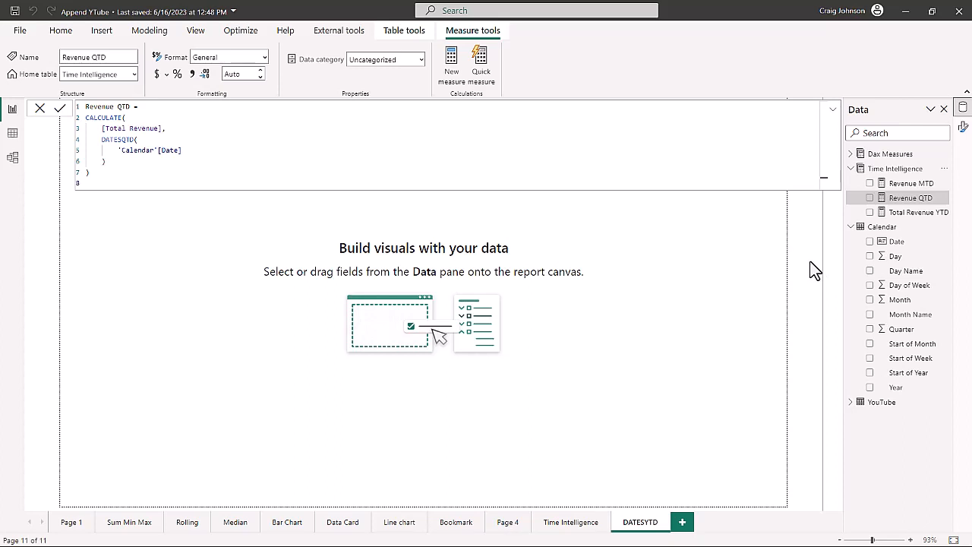
pyautogui.click(145, 323)
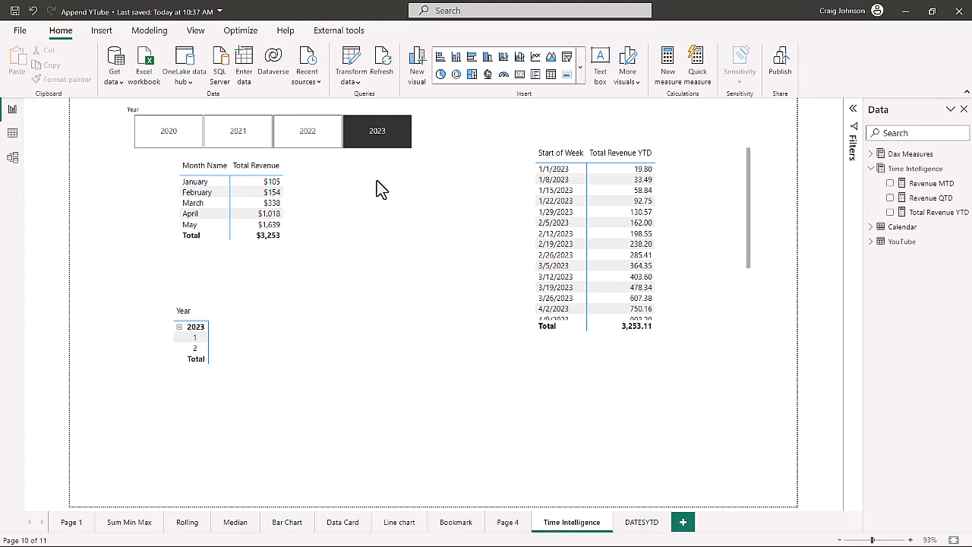
# Add the Total Revenue YTD measure to the values of the Month Name matrix, below Total Revenue
pyautogui.click(377, 141)
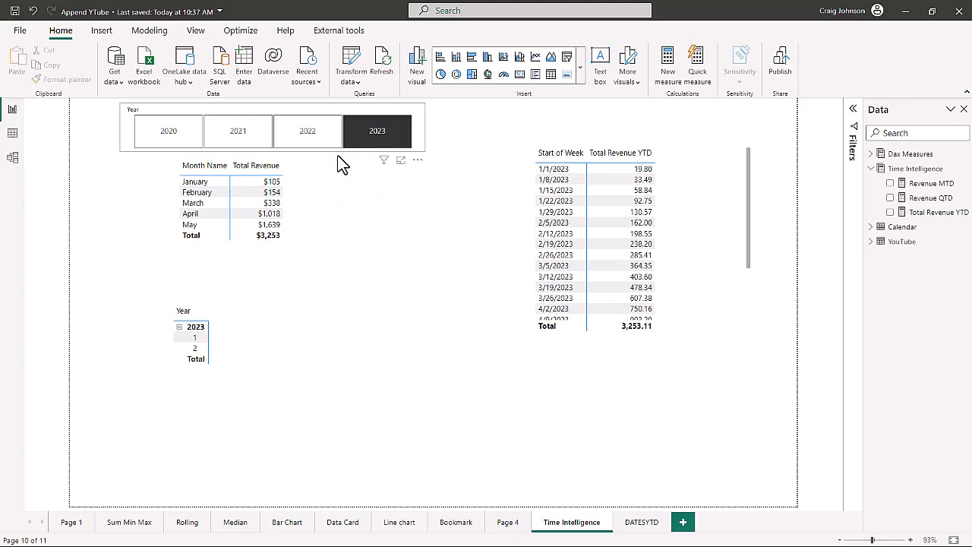
pyautogui.click(336, 195)
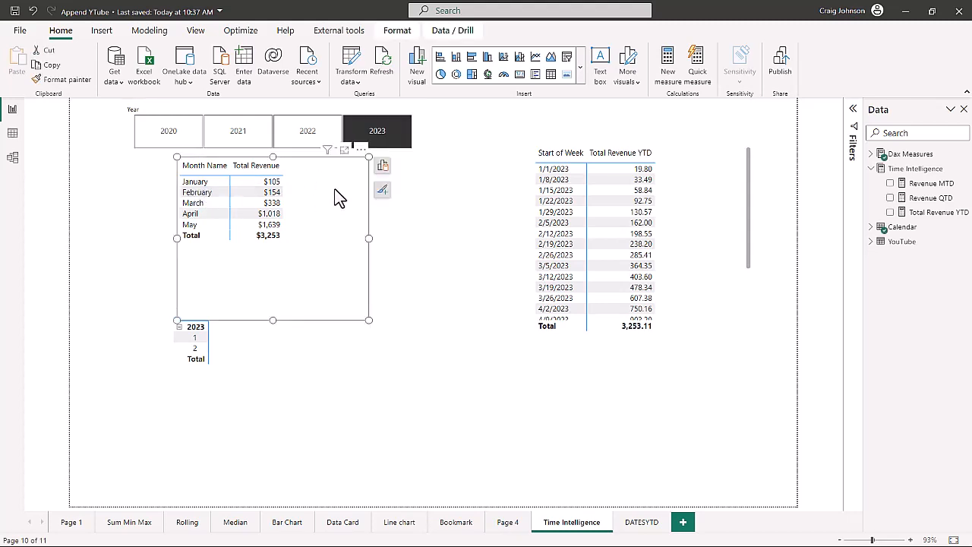
pyautogui.click(382, 166)
pyautogui.click(436, 284)
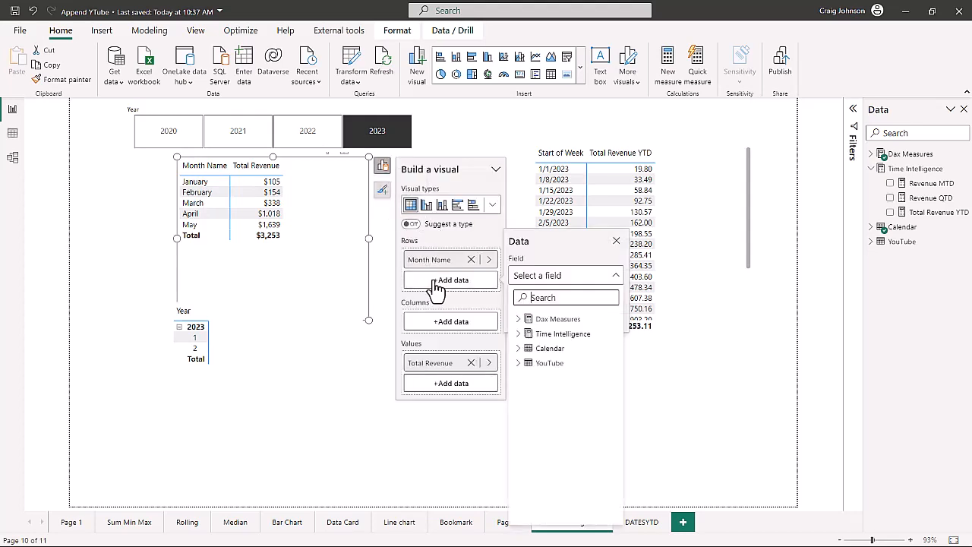
pyautogui.click(439, 383)
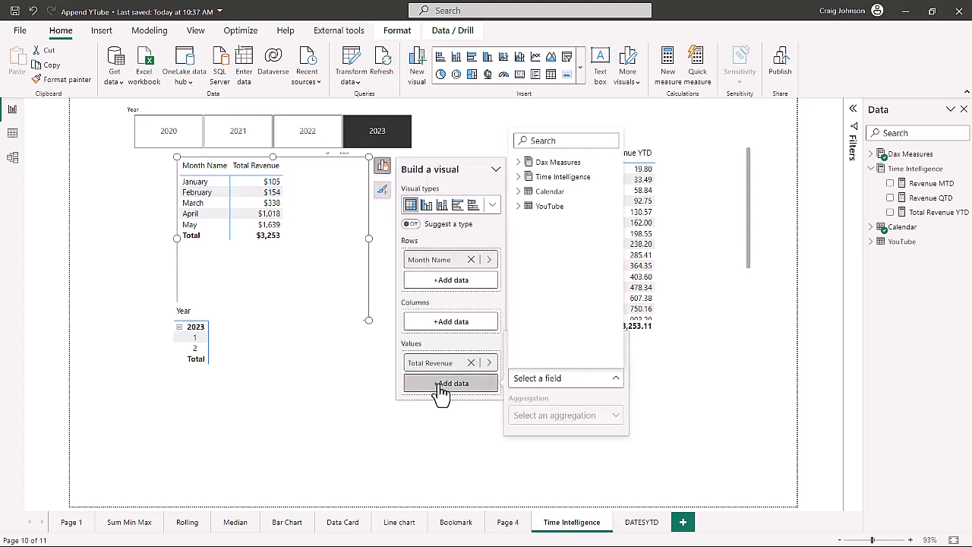
pyautogui.click(518, 176)
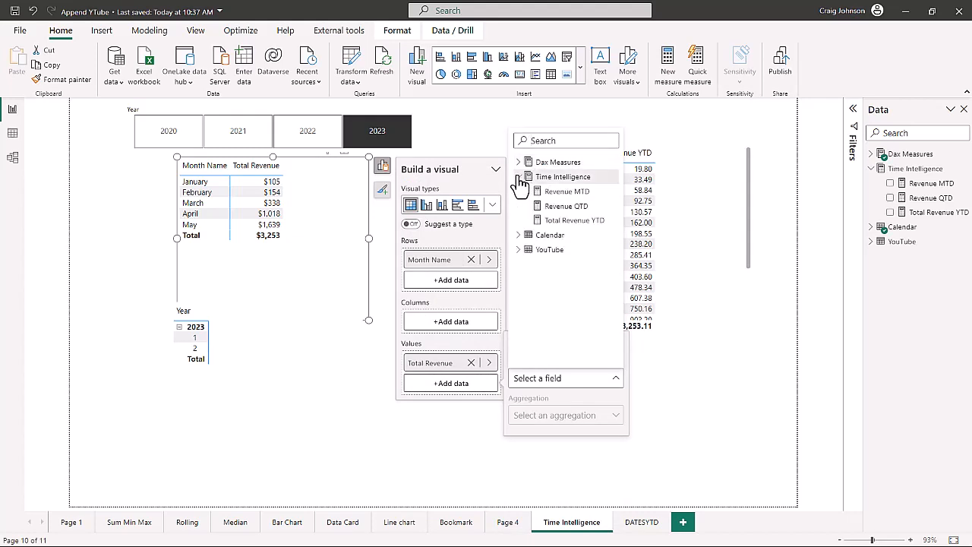
pyautogui.click(566, 224)
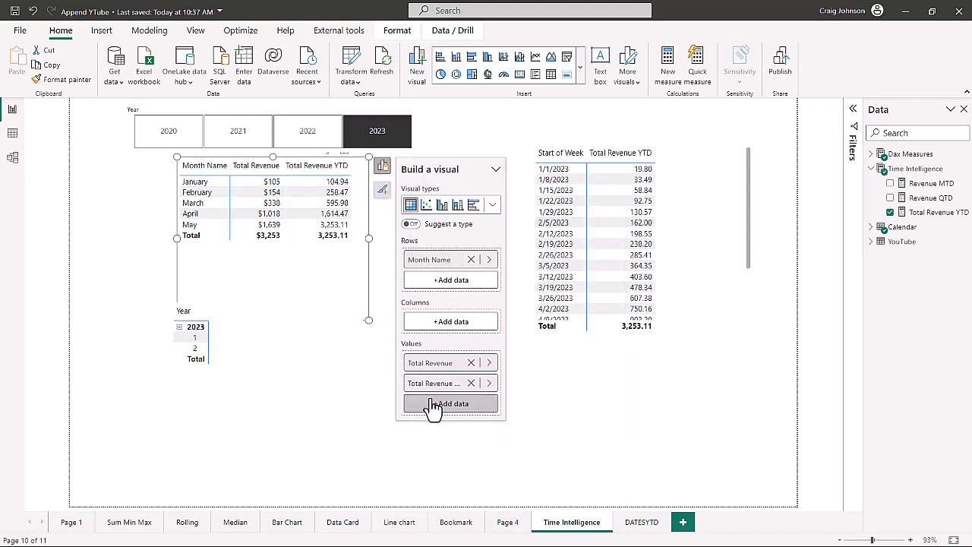
pyautogui.click(510, 449)
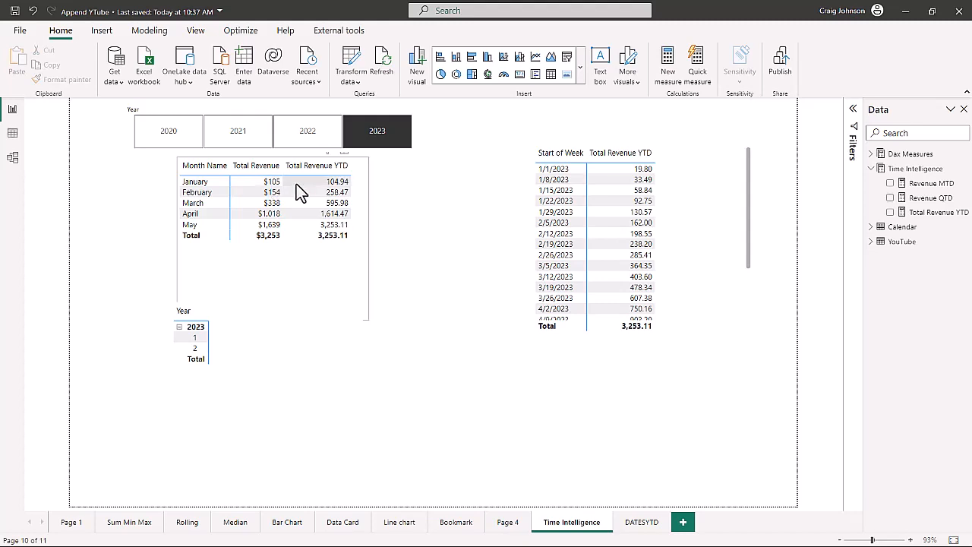
# Format the Total Revenue YTD measure with 0 decimal places and a thousands separator
pyautogui.click(920, 218)
pyautogui.click(240, 76)
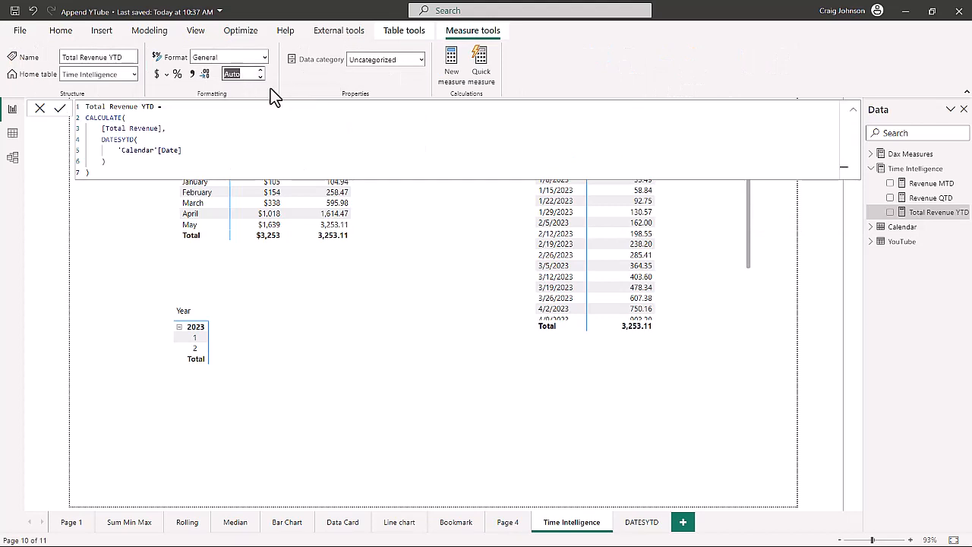
pyautogui.write('0')
pyautogui.press('Return')
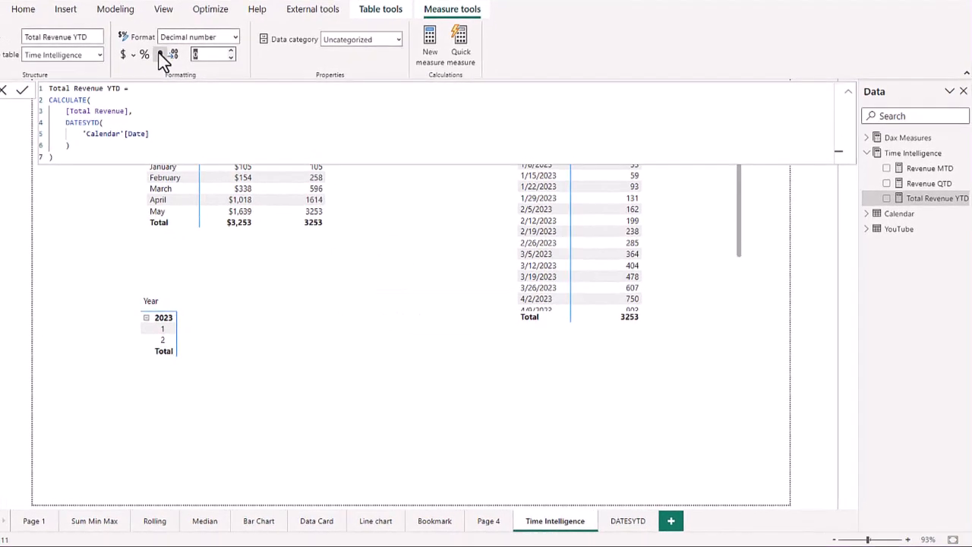
pyautogui.click(162, 57)
pyautogui.click(92, 238)
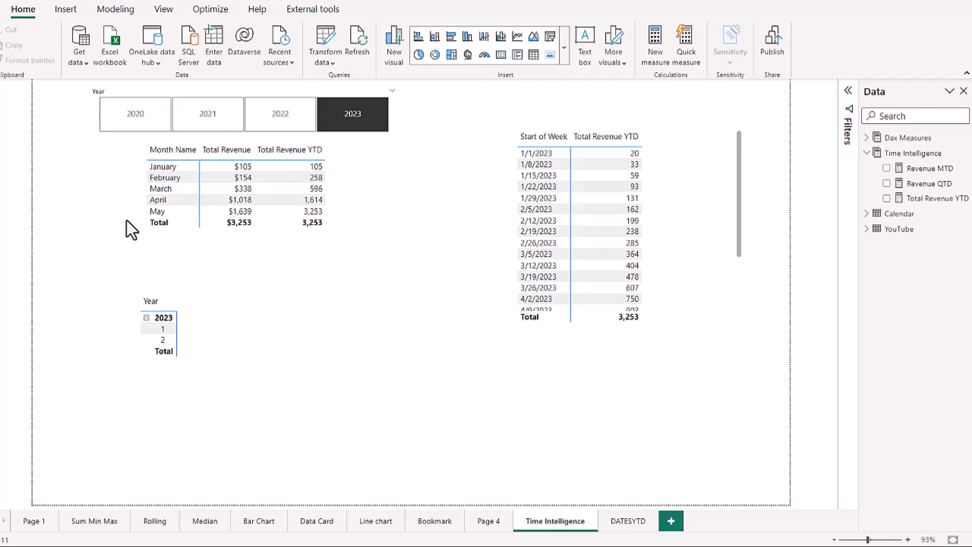
# Remove Year from the rows of the Year and Quarter matrix and add the Revenue QTD measure as its value
pyautogui.click(258, 343)
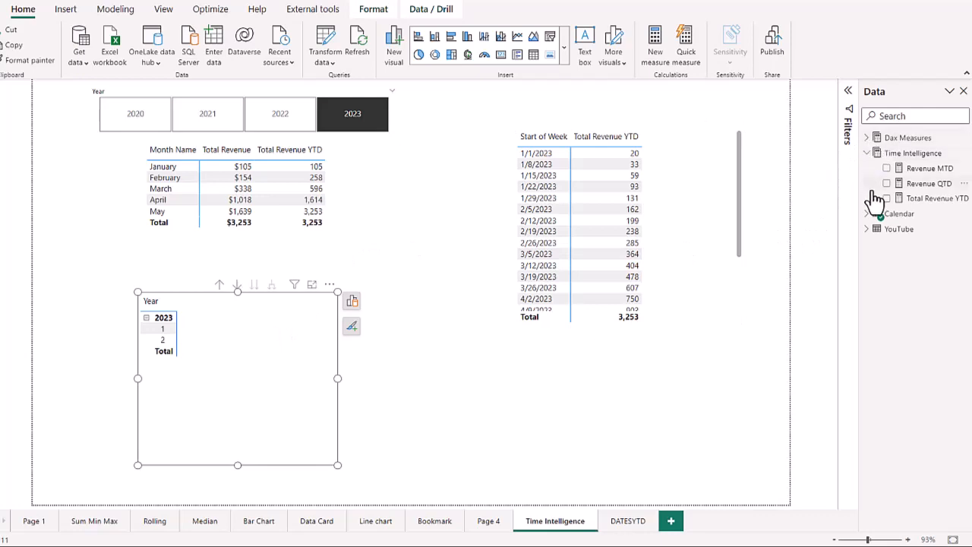
pyautogui.click(352, 302)
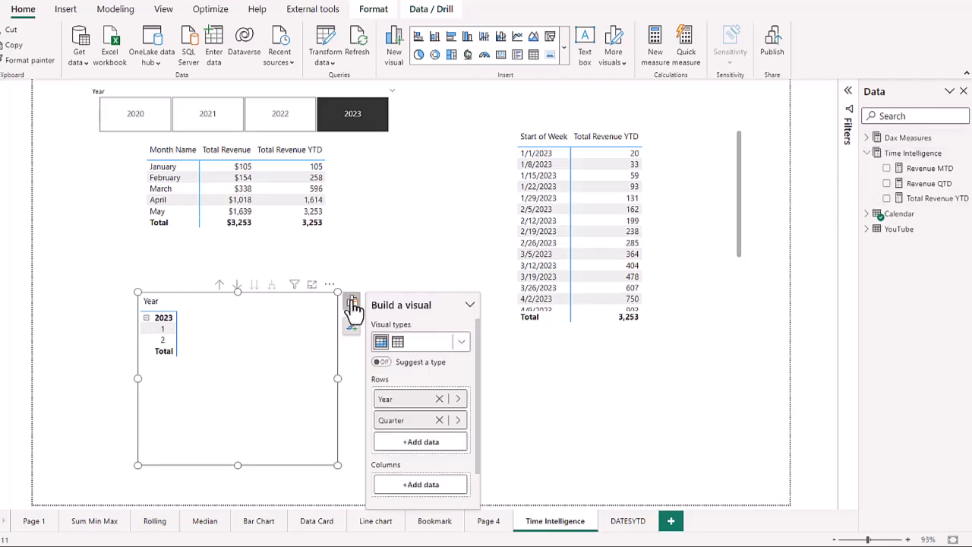
pyautogui.click(439, 398)
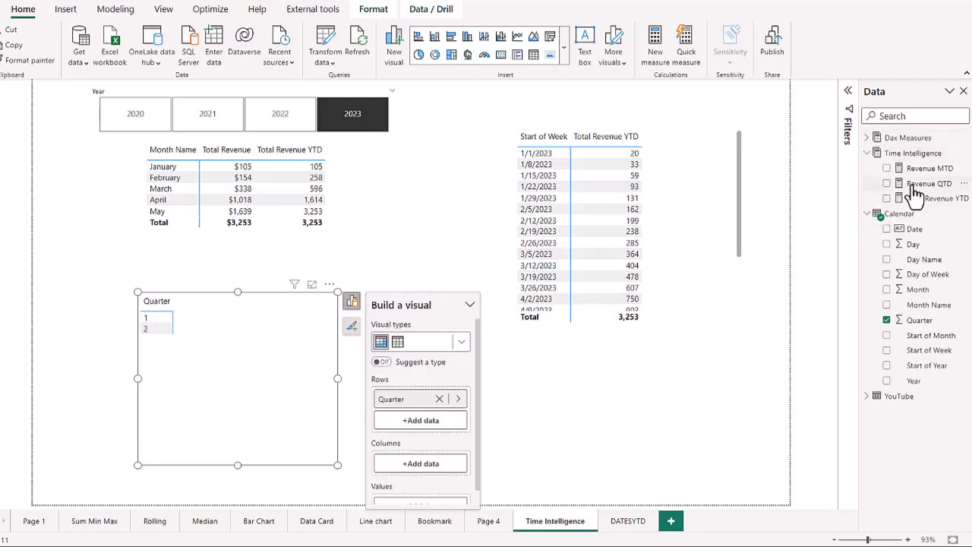
pyautogui.moveTo(919, 185); pyautogui.dragTo(247, 356)
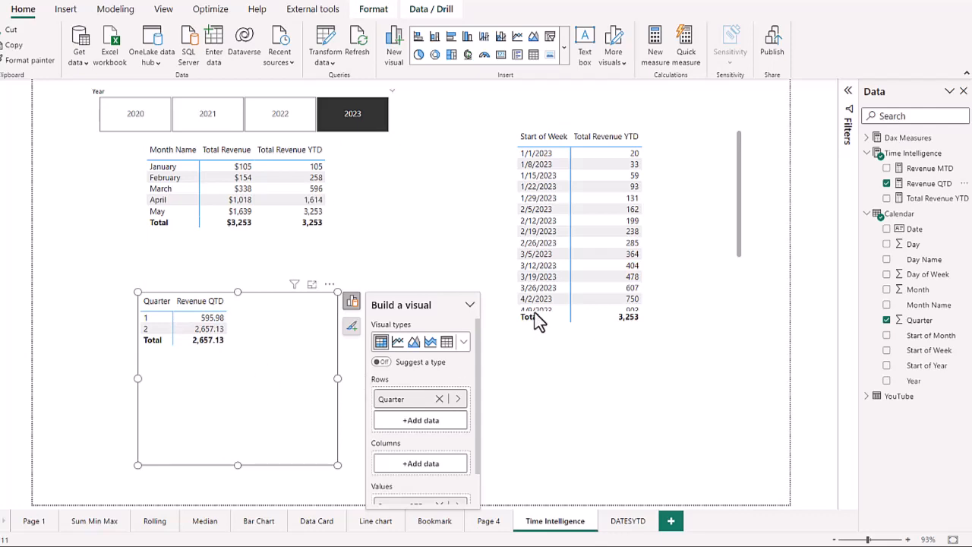
pyautogui.click(546, 431)
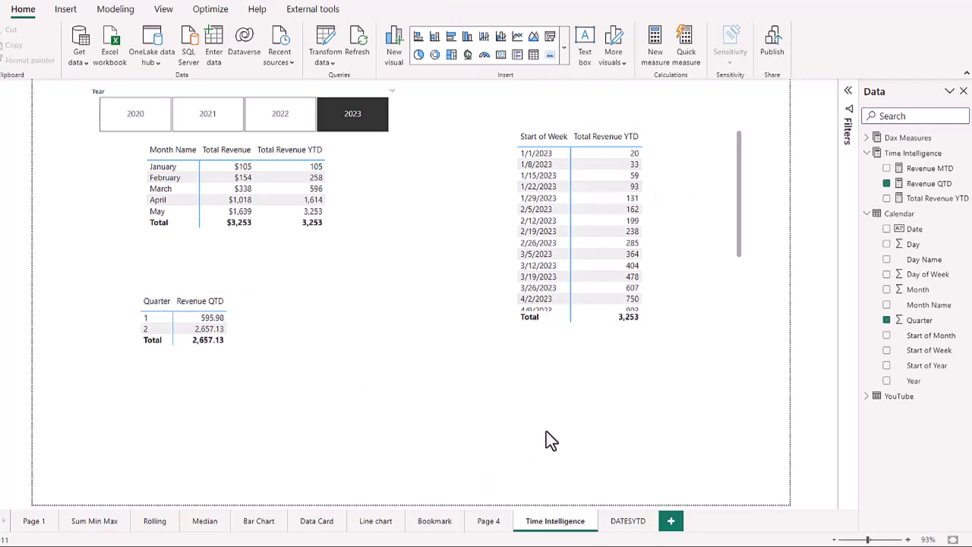
# Add the Revenue MTD measure to the values of the Start of Week matrix
pyautogui.click(679, 172)
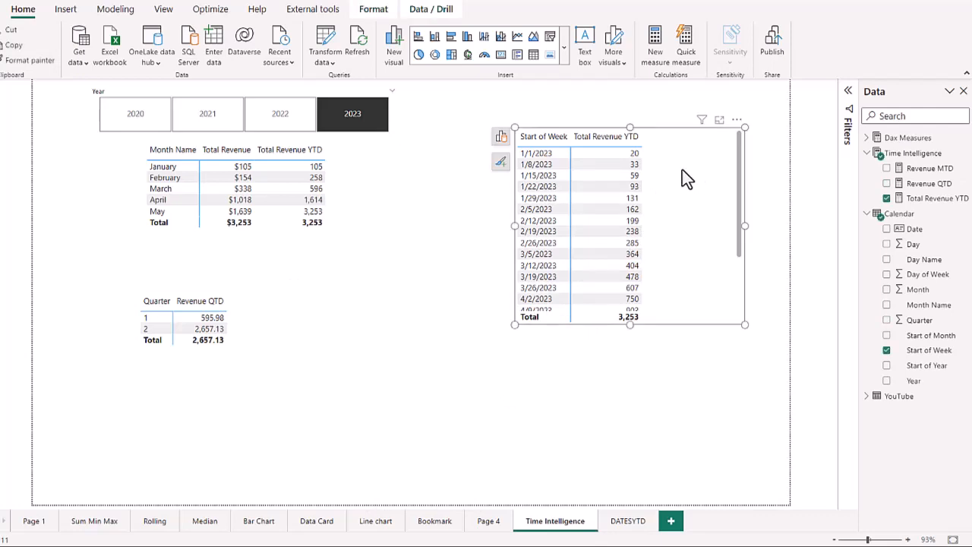
pyautogui.click(501, 137)
pyautogui.click(425, 364)
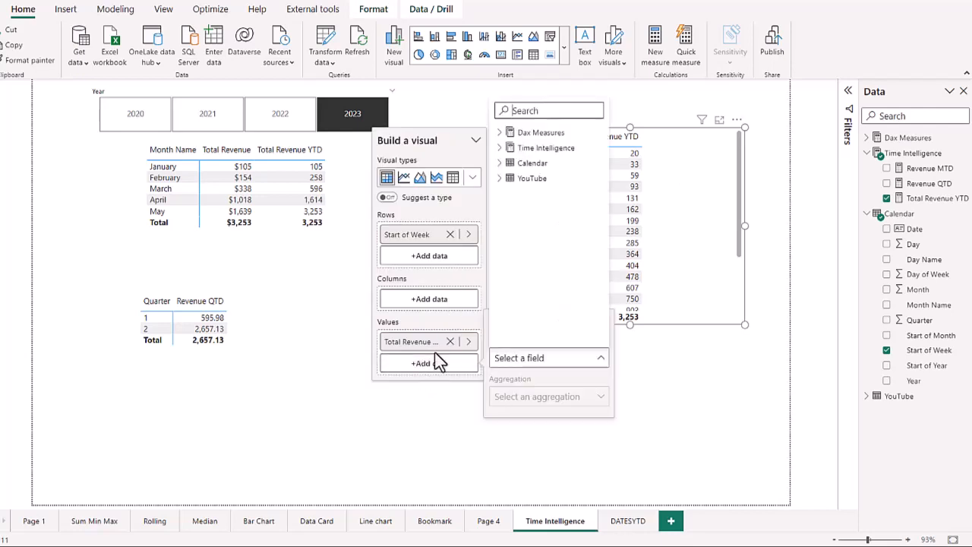
pyautogui.click(503, 151)
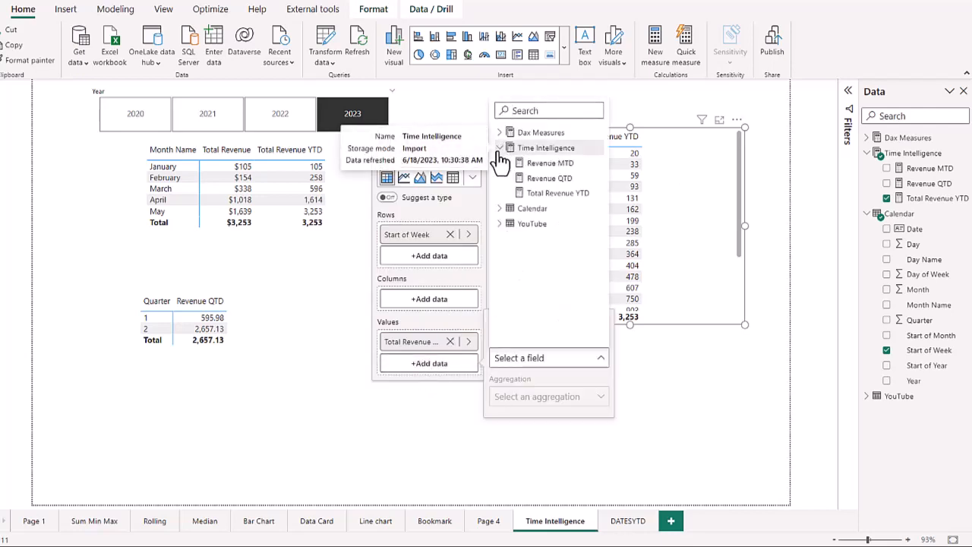
pyautogui.click(541, 162)
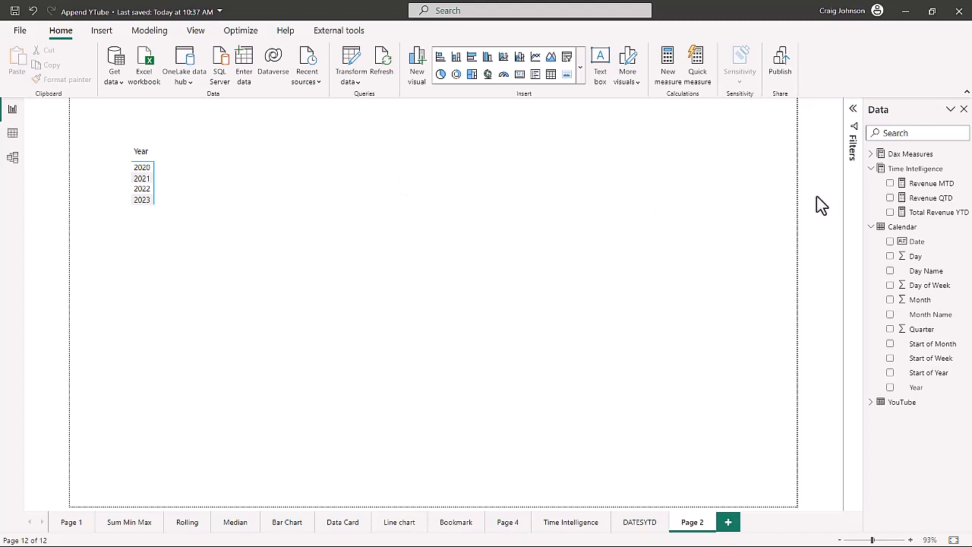
# Create a new measure in the Time Intelligence table, name it Total Revenue PY, and open a new line for its formula
pyautogui.click(964, 172)
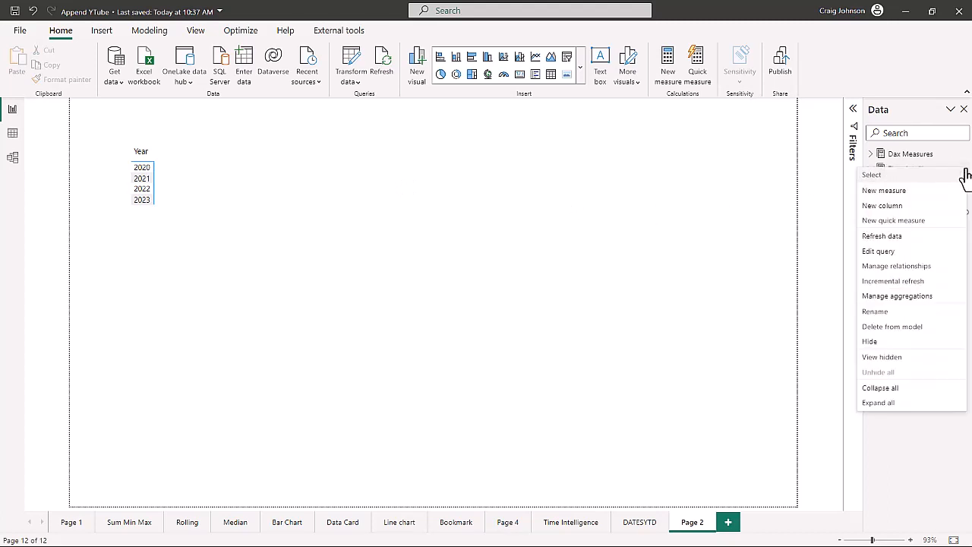
pyautogui.click(888, 191)
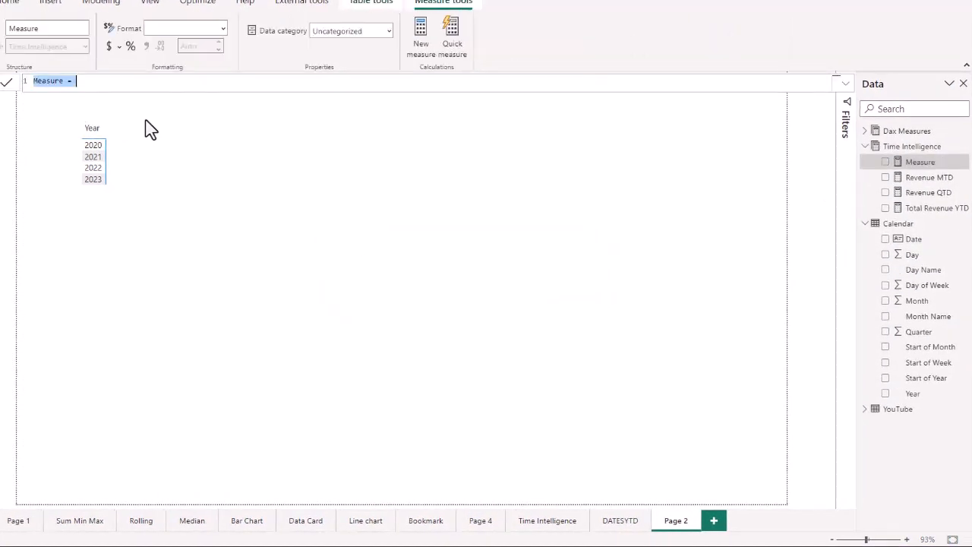
pyautogui.write('Total Reve')
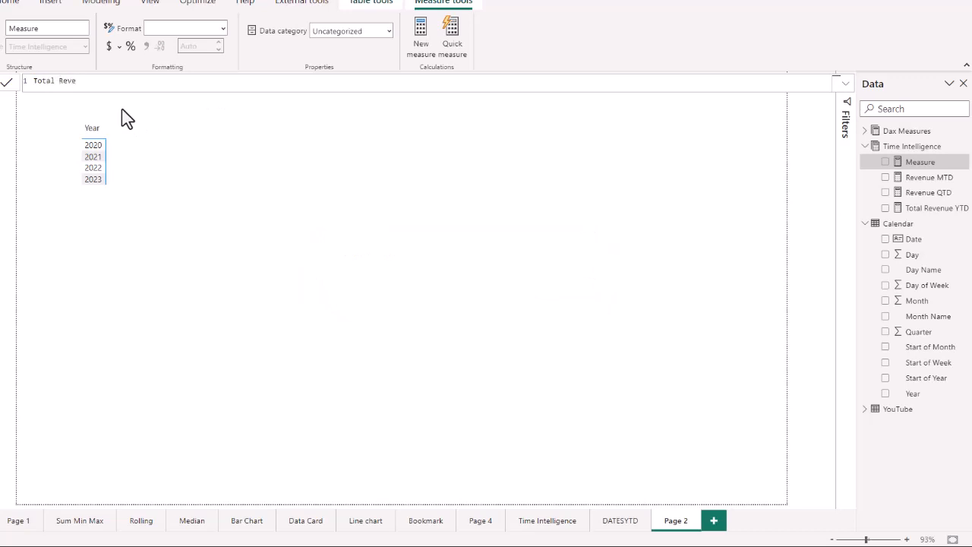
pyautogui.write('nue PY =')
pyautogui.hotkey('shift', 'Return')
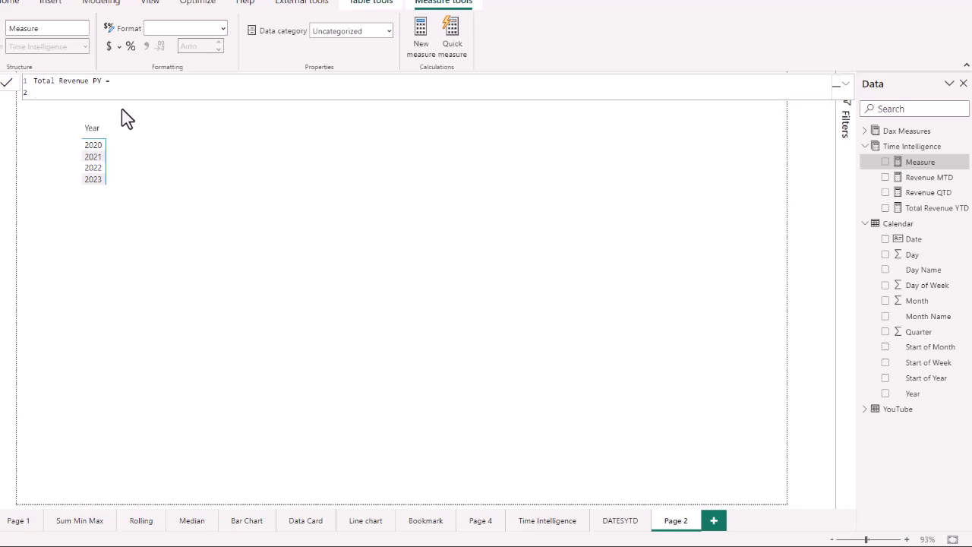
# Start the formula with CALCULATE, enter [Total Revenue] as its expression on a separate line, and open a line for the filter
pyautogui.write('cal')
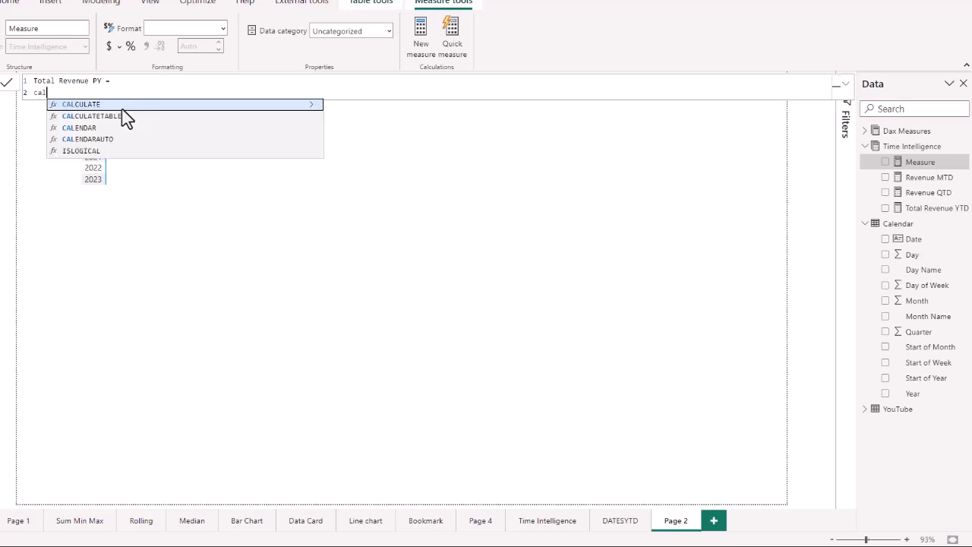
pyautogui.press('Tab')
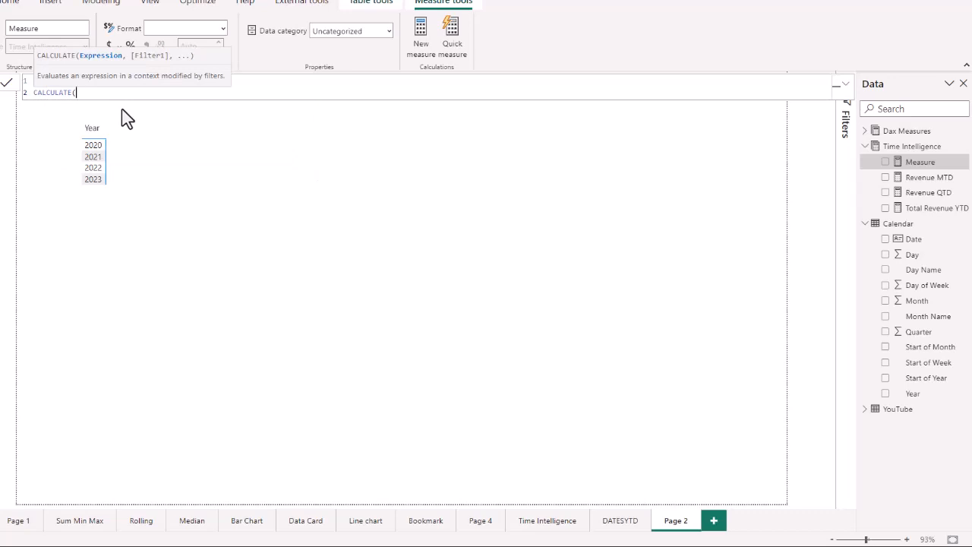
pyautogui.hotkey('shift', 'Return')
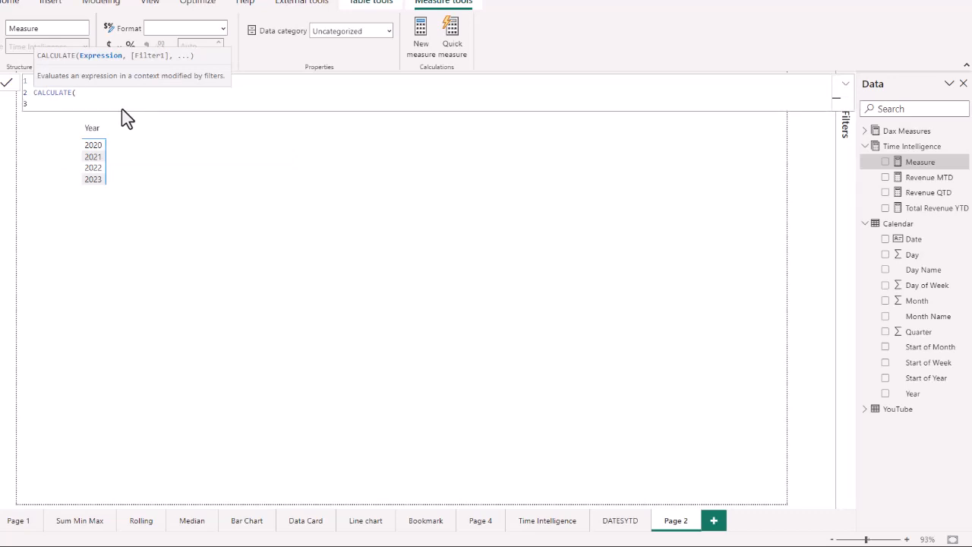
pyautogui.write('total')
pyautogui.press('Tab')
pyautogui.write(',')
pyautogui.hotkey('shift', 'Return')
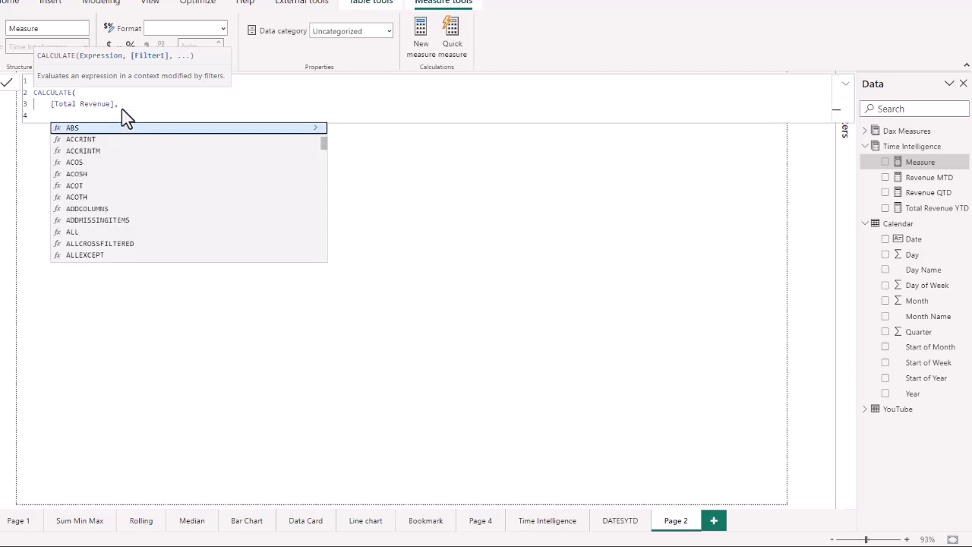
# Add PREVIOUSYEAR as the CALCULATE filter and open a new line for its argument
pyautogui.write('pre')
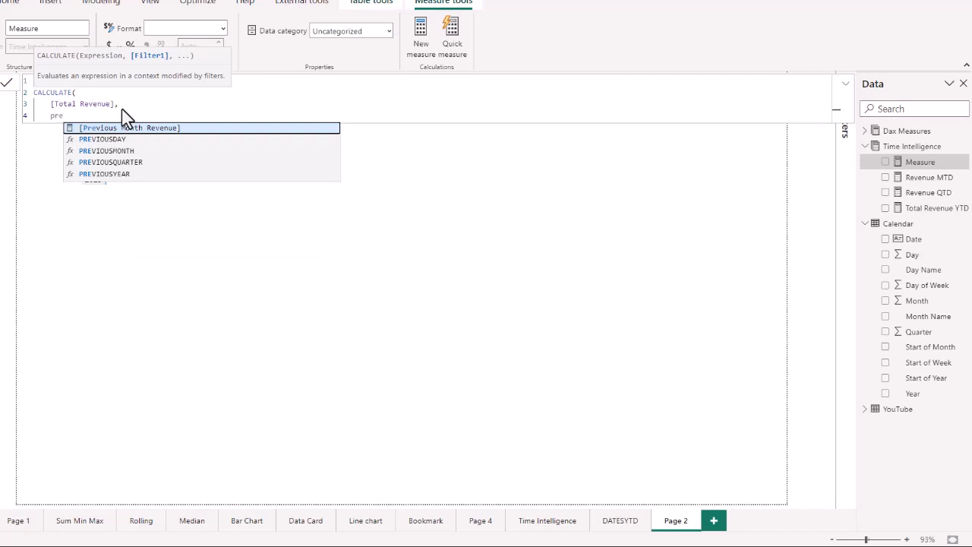
pyautogui.press('Down')
pyautogui.press('Down')
pyautogui.press('Down')
pyautogui.press('Down')
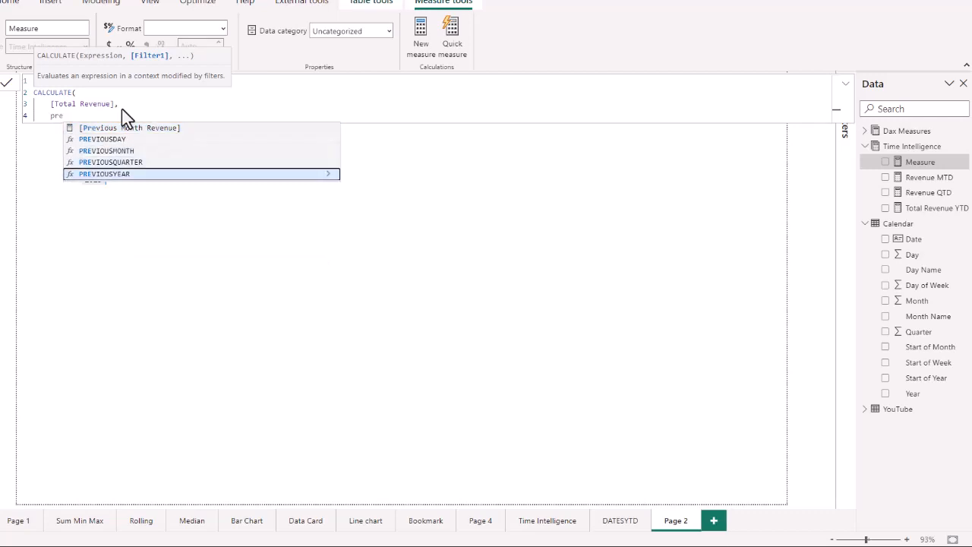
pyautogui.press('Tab')
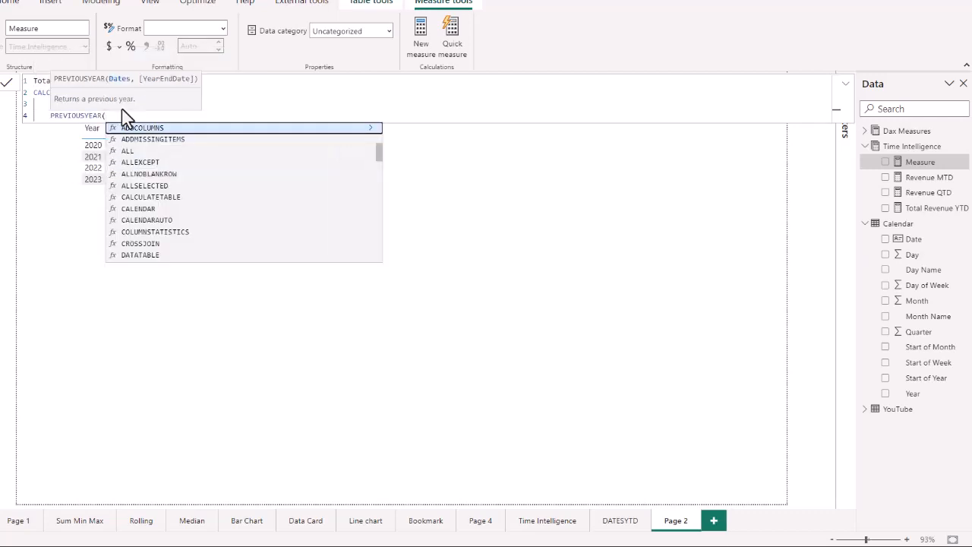
pyautogui.hotkey('shift', 'Return')
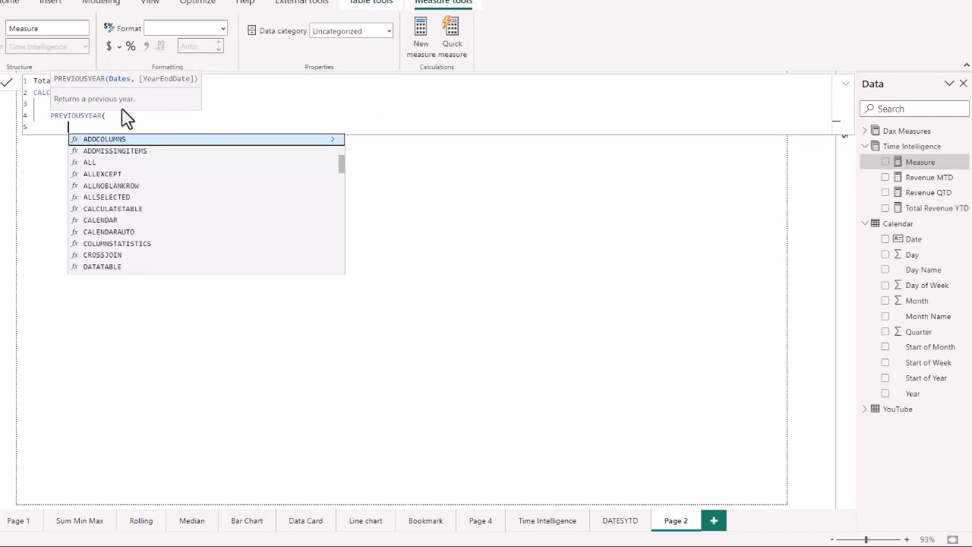
# Enter 'Calendar'[Date] as the PREVIOUSYEAR argument, close both functions on separate lines, and commit the Total Revenue PY measure
pyautogui.write('cal')
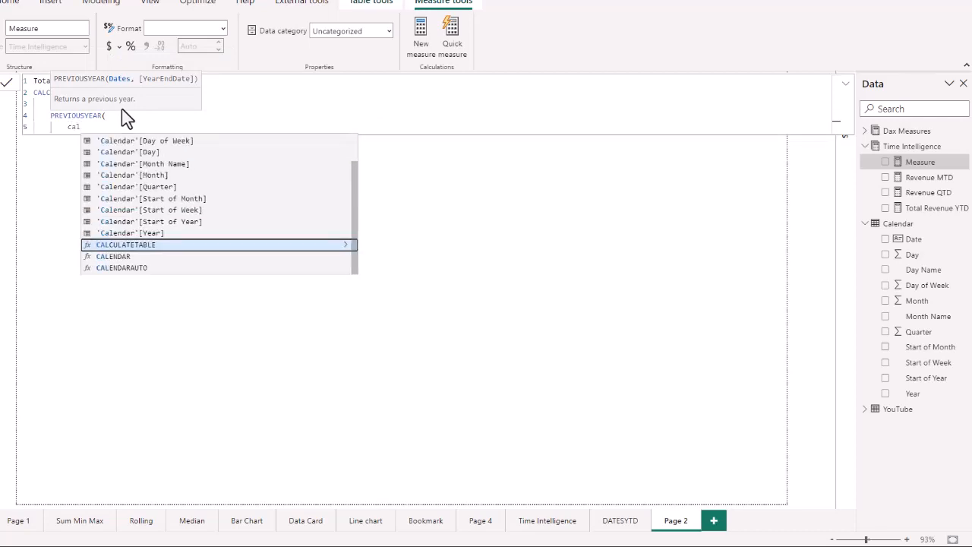
pyautogui.write('endar')
pyautogui.press('Down')
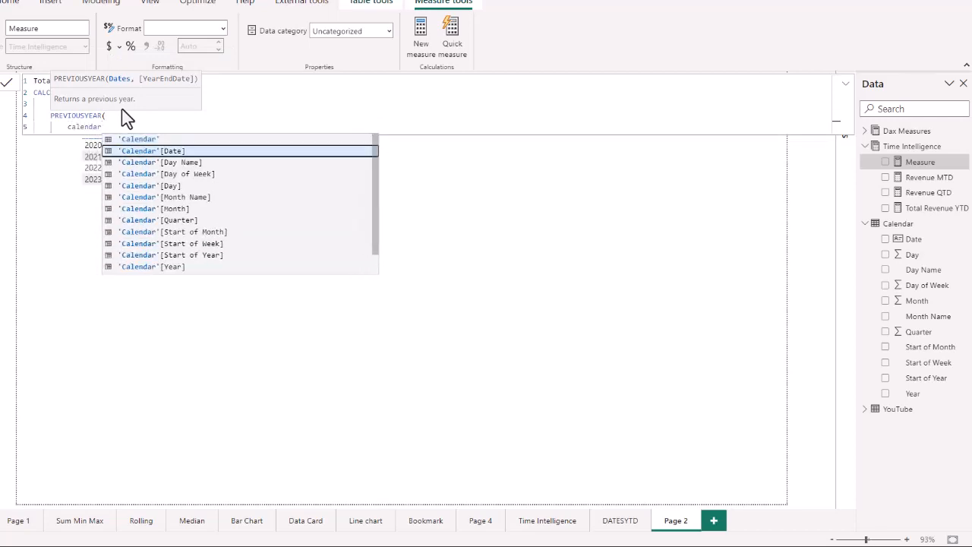
pyautogui.press('Tab')
pyautogui.hotkey('shift', 'Return')
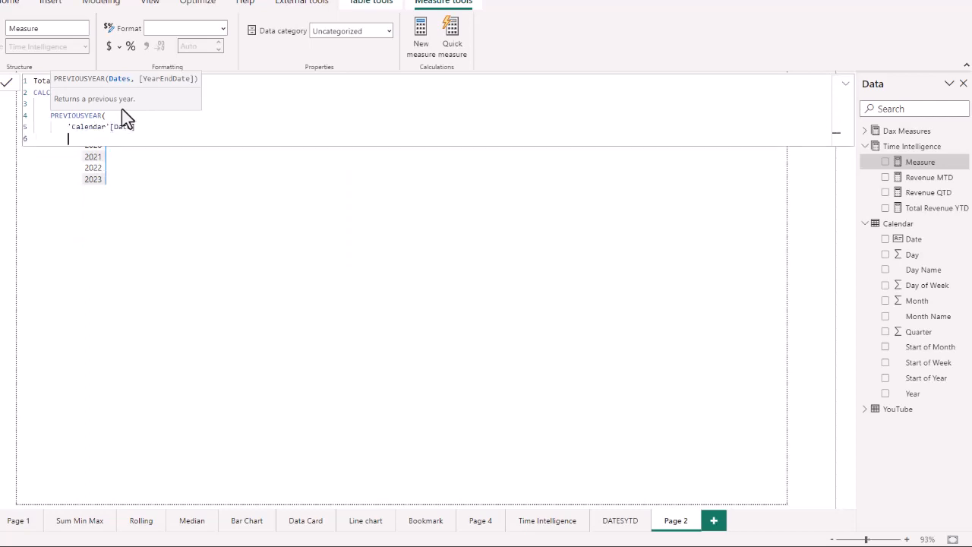
pyautogui.write(')')
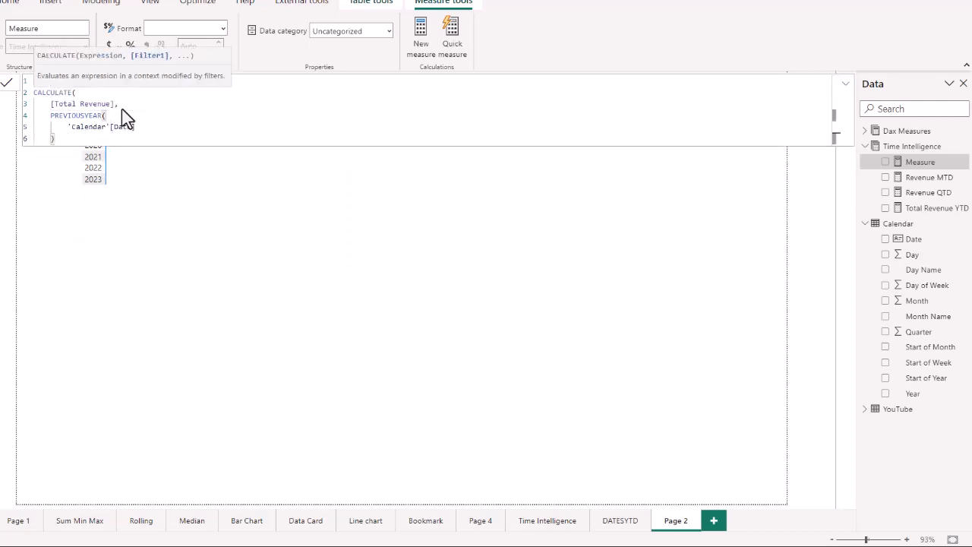
pyautogui.hotkey('shift', 'Return')
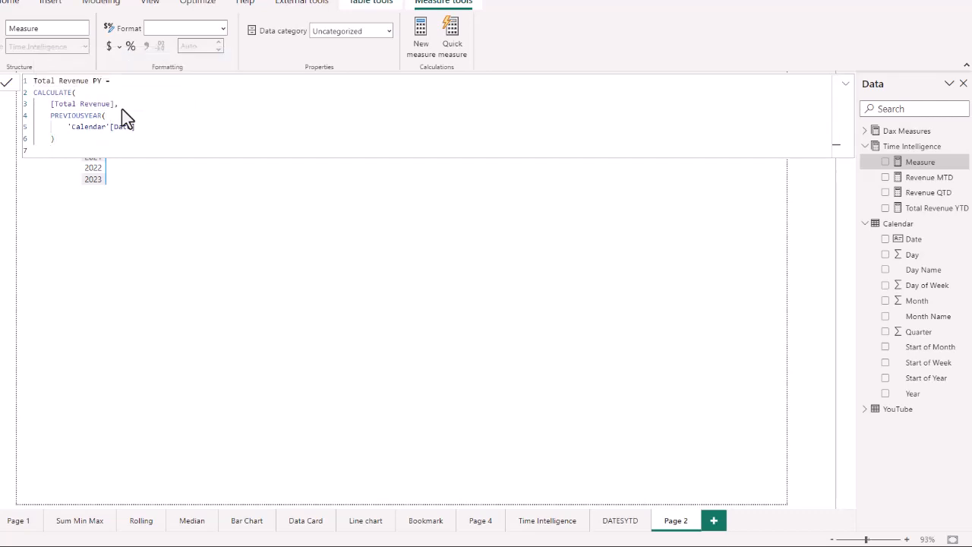
pyautogui.write(')')
pyautogui.press('Return')
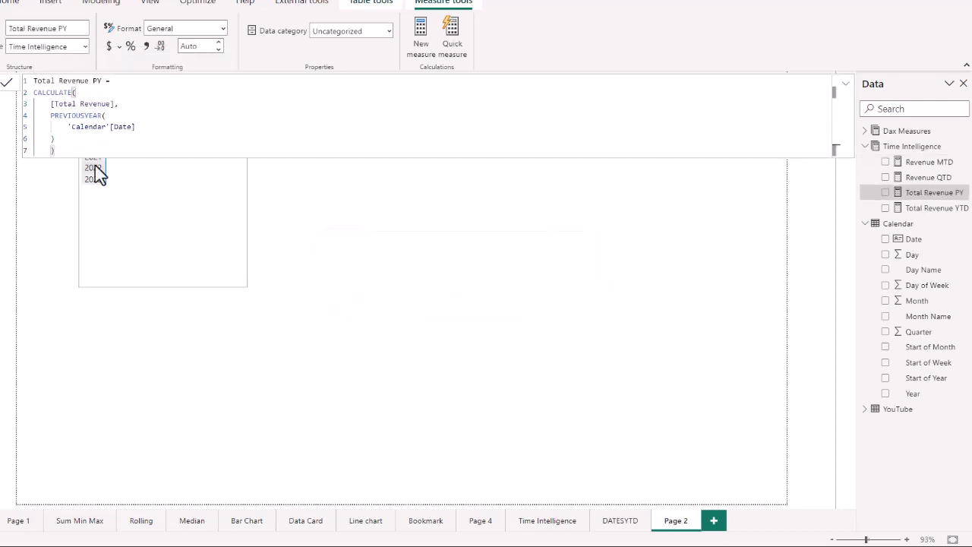
pyautogui.click(46, 208)
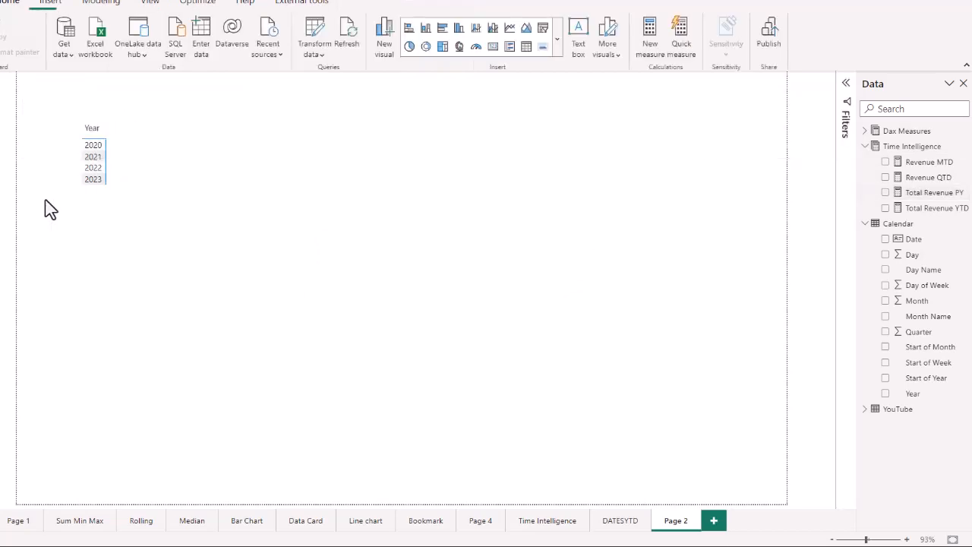
# Add the Total Revenue and Total Revenue PY measures to the values of the Year matrix
pyautogui.click(178, 151)
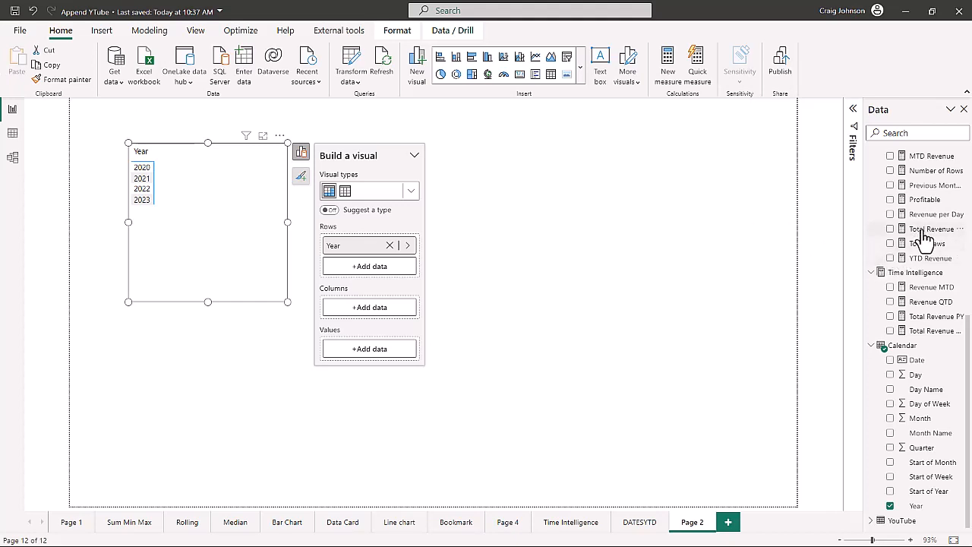
pyautogui.moveTo(924, 237); pyautogui.dragTo(199, 206)
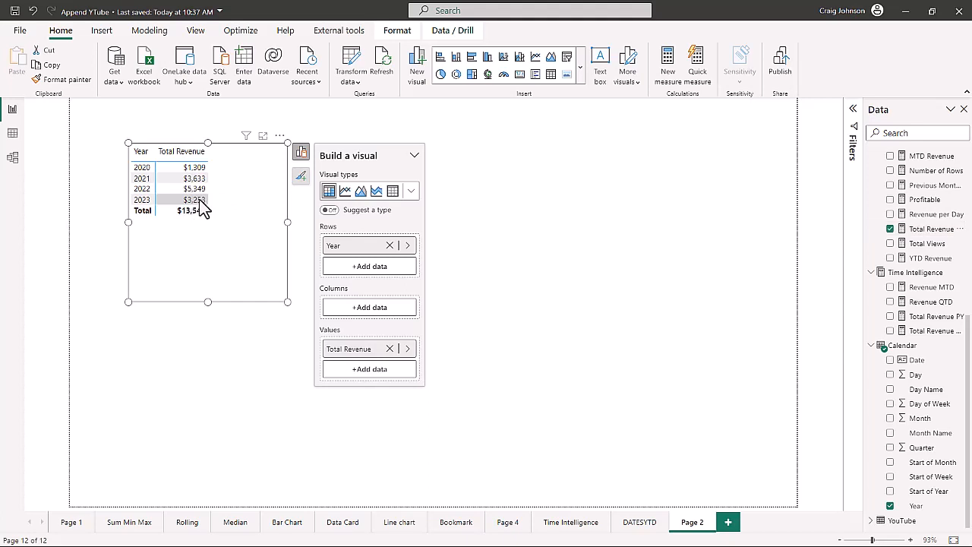
pyautogui.click(373, 370)
pyautogui.click(438, 162)
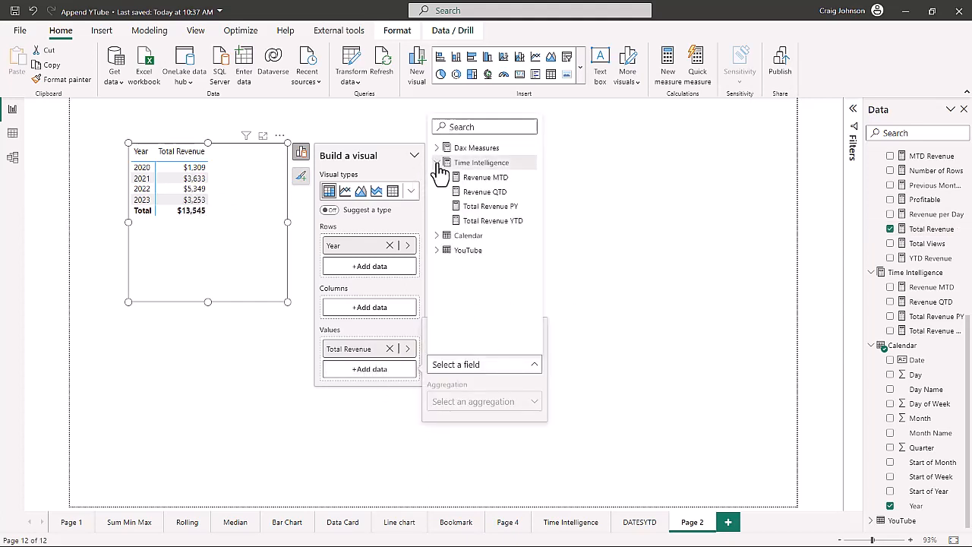
pyautogui.click(478, 208)
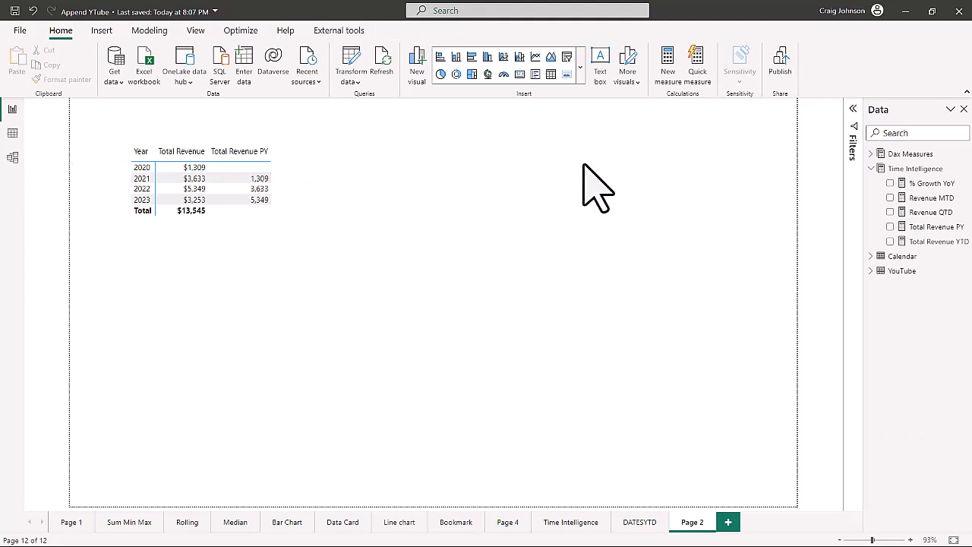
# Review the % Growth YoY formula, add that measure to the Year matrix, and delete the empty card visual below it
pyautogui.click(932, 185)
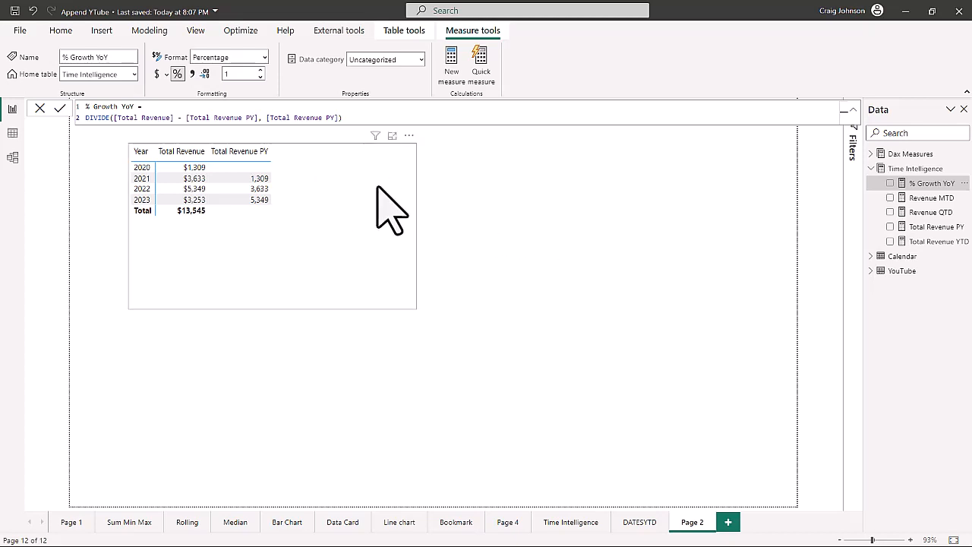
pyautogui.click(603, 275)
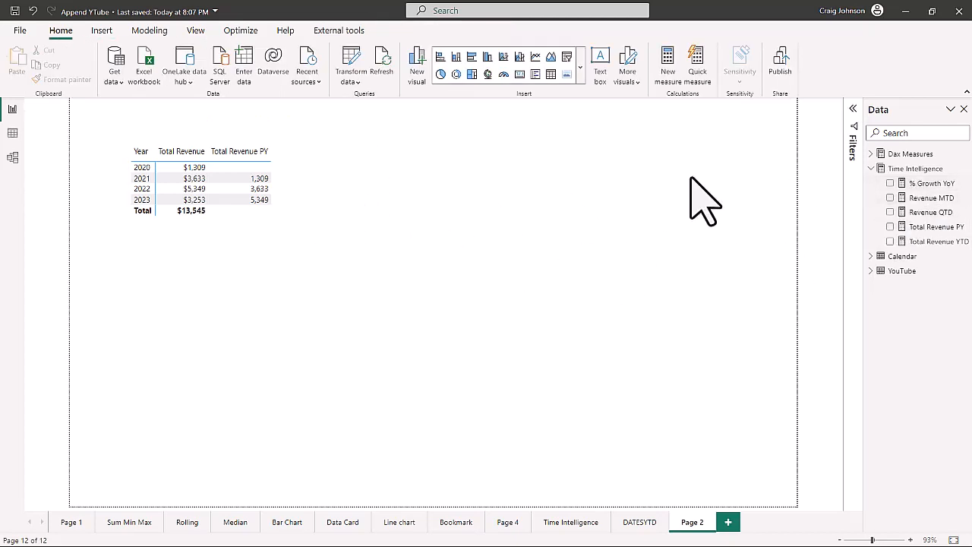
pyautogui.moveTo(904, 186); pyautogui.dragTo(319, 196)
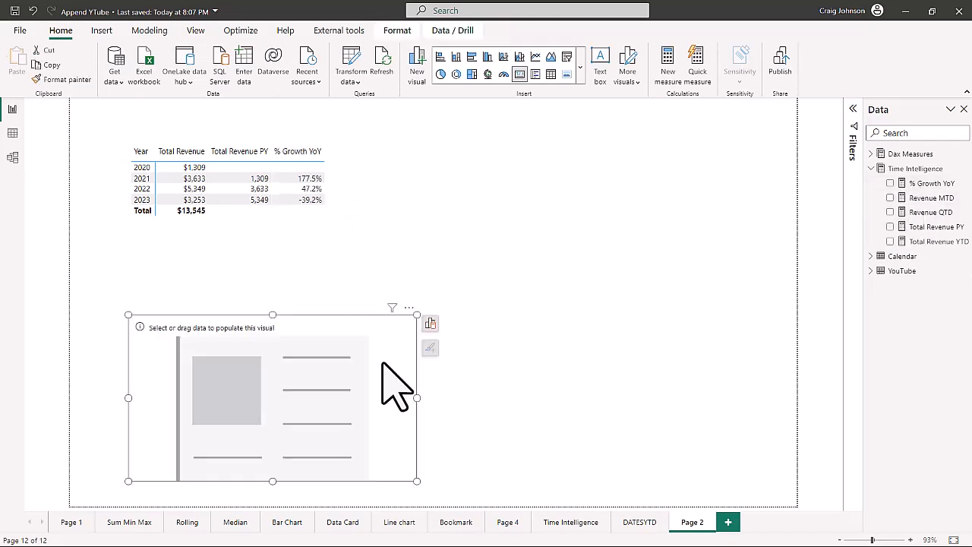
pyautogui.press('Delete')
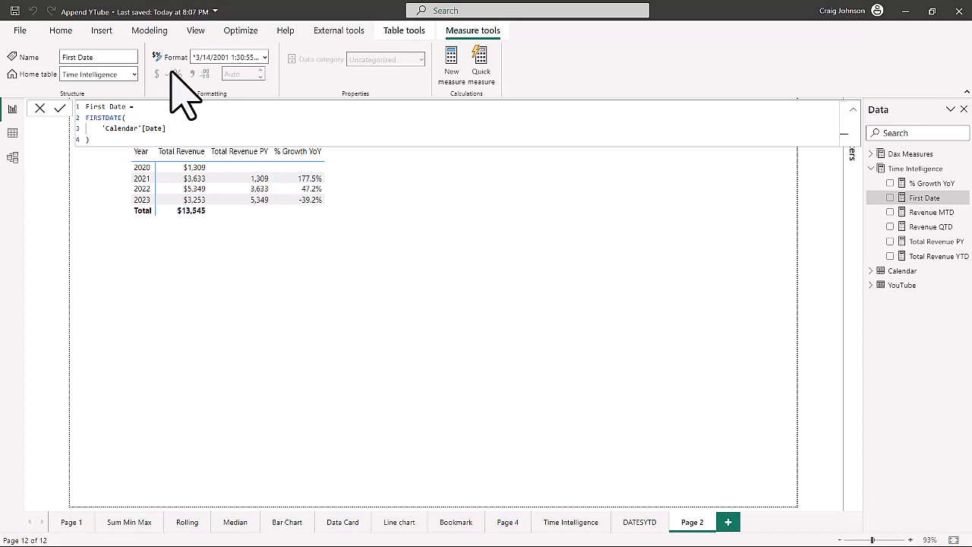
# Create a new measure in the Time Intelligence table, name it Last Date, and open a new line for its formula
pyautogui.rightClick(949, 168)
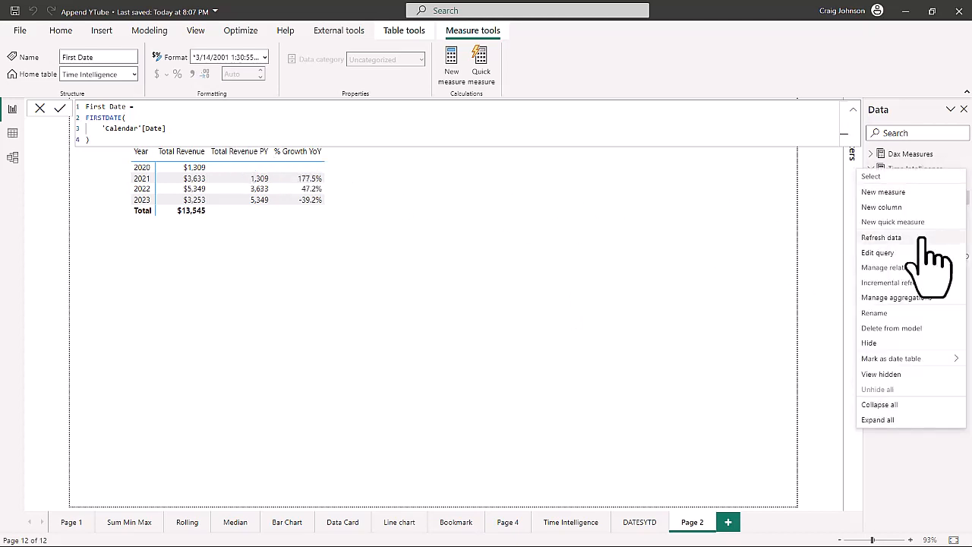
pyautogui.click(884, 193)
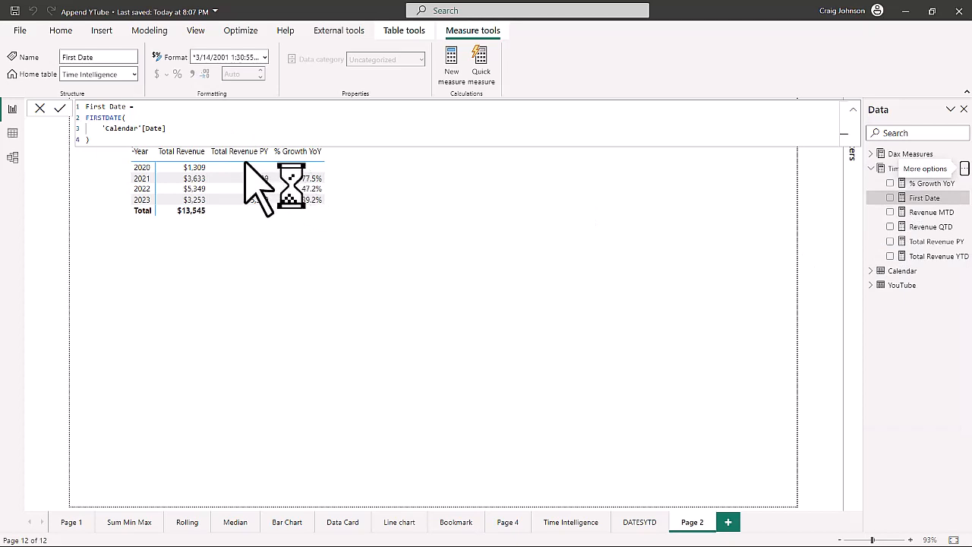
pyautogui.write('L')
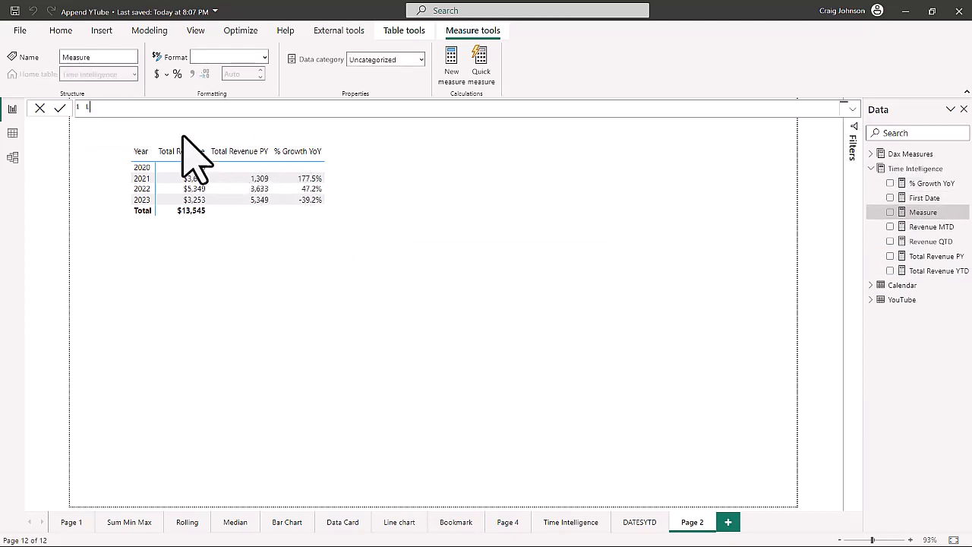
pyautogui.write('ast Date -')
pyautogui.hotkey('shift', 'Return')
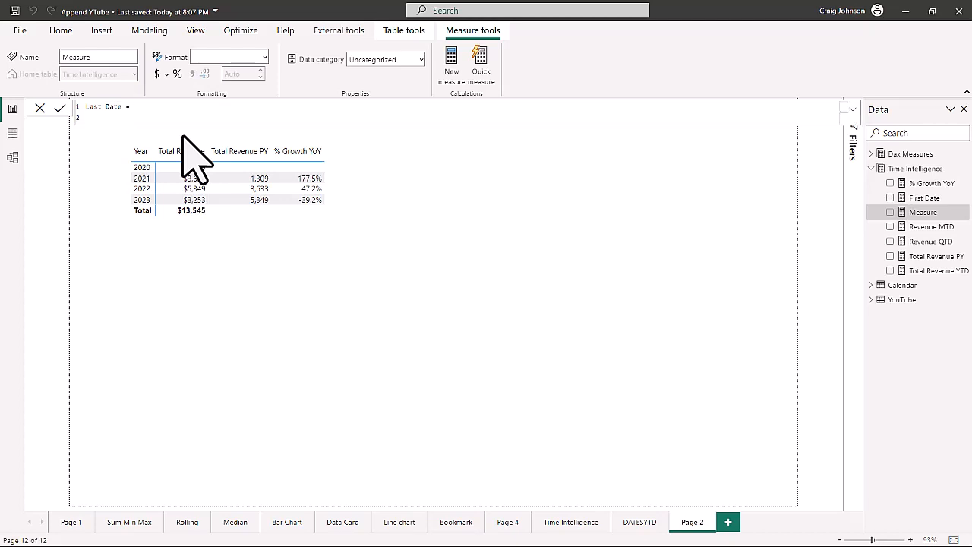
# Define the Last Date measure as LASTDATE('Calendar'[Date]) and commit it
pyautogui.write('las')
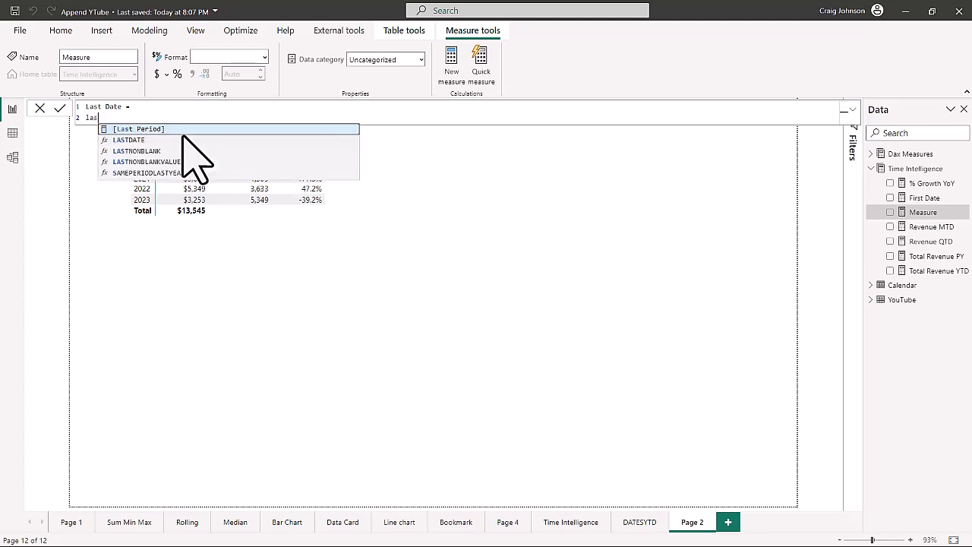
pyautogui.press('Down')
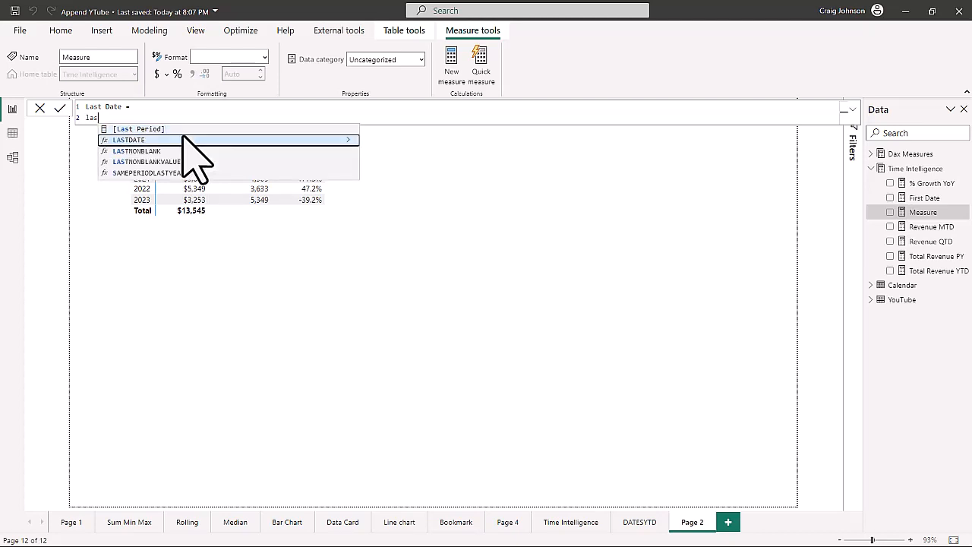
pyautogui.press('Tab')
pyautogui.write('cal')
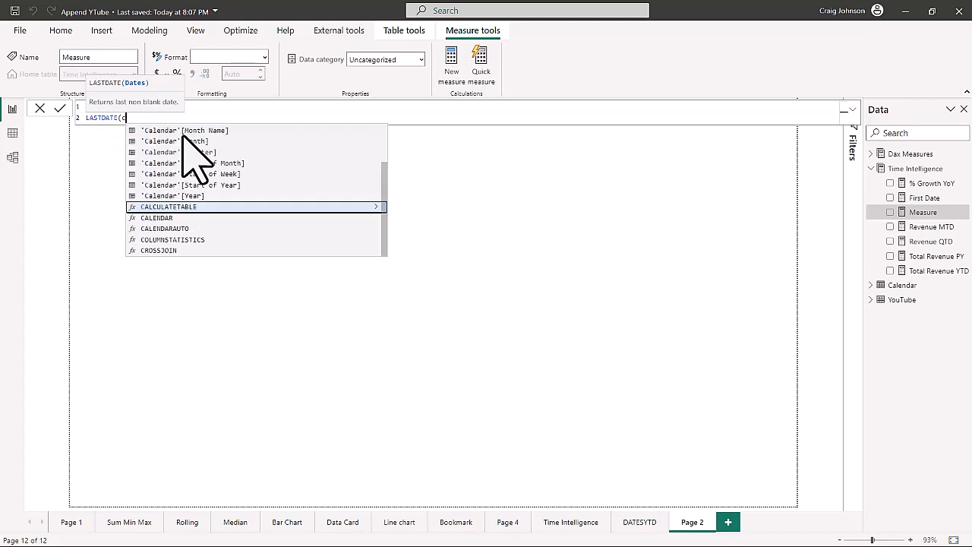
pyautogui.press('Up')
pyautogui.press('Up')
pyautogui.press('Up')
pyautogui.press('Up')
pyautogui.press('Up')
pyautogui.press('Up')
pyautogui.press('Up')
pyautogui.press('Up')
pyautogui.press('Up')
pyautogui.press('Up')
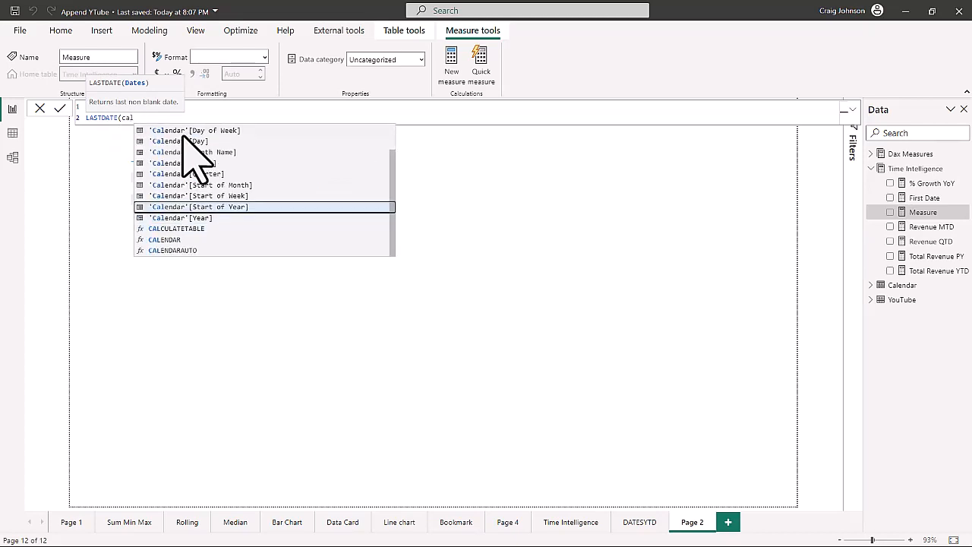
pyautogui.press('Up')
pyautogui.press('Up')
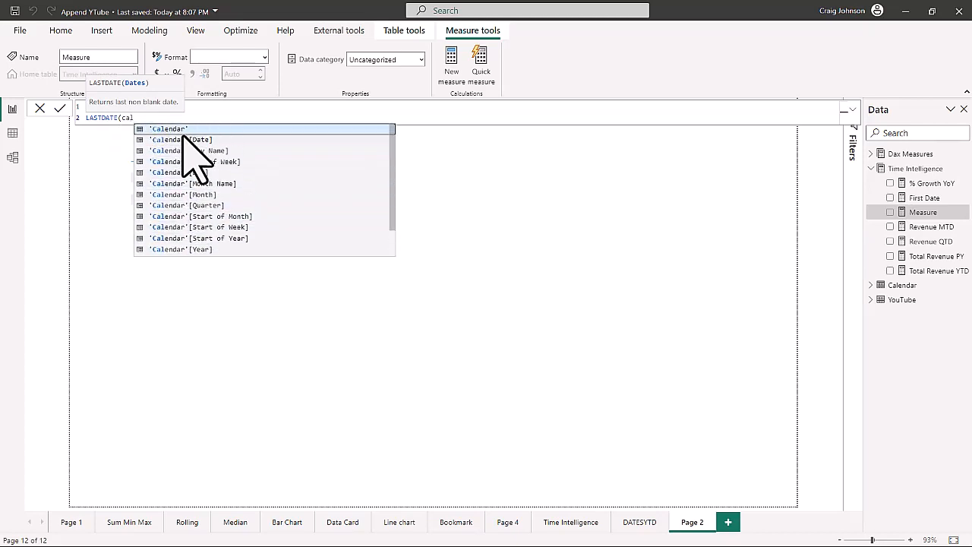
pyautogui.press('Down')
pyautogui.press('Tab')
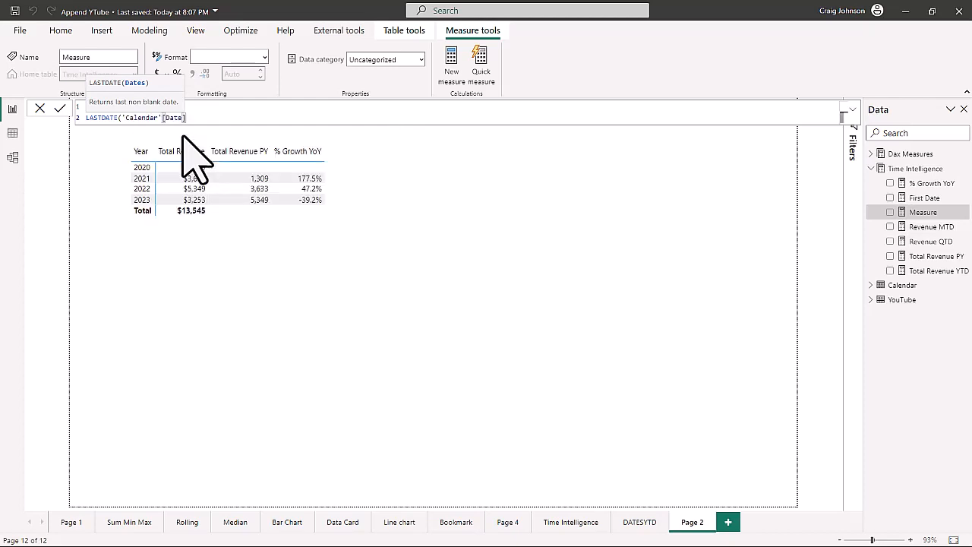
pyautogui.write(')')
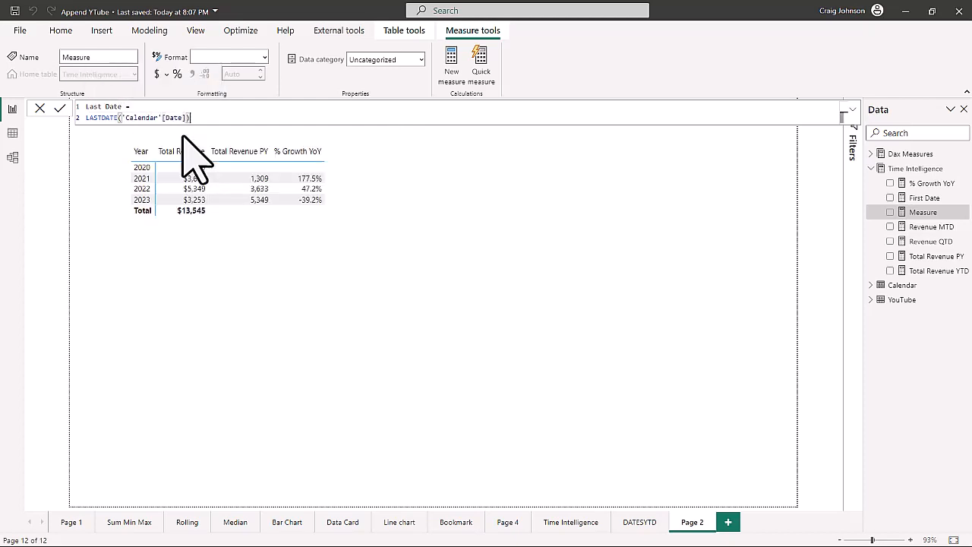
pyautogui.press('Return')
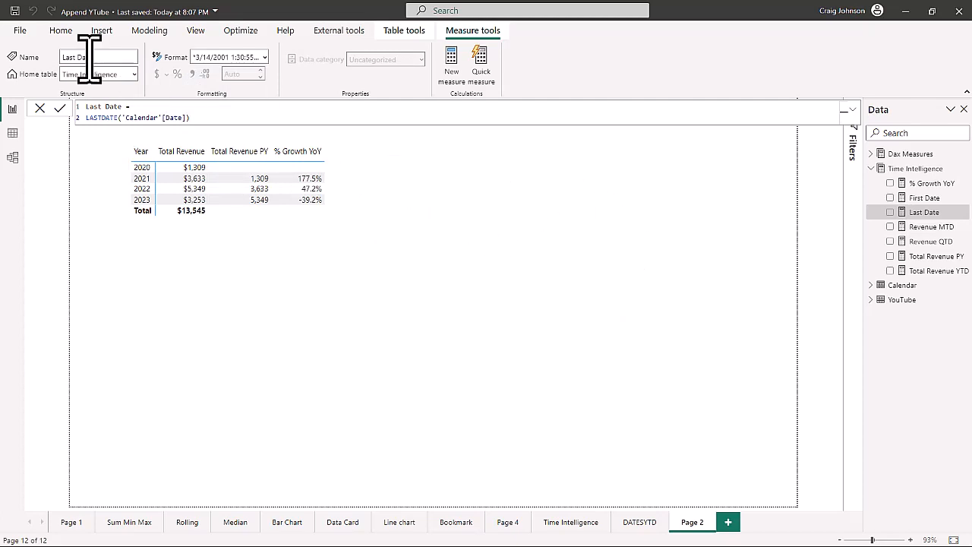
# Insert a card visual below the Year matrix and show the First Date measure in it
pyautogui.click(61, 30)
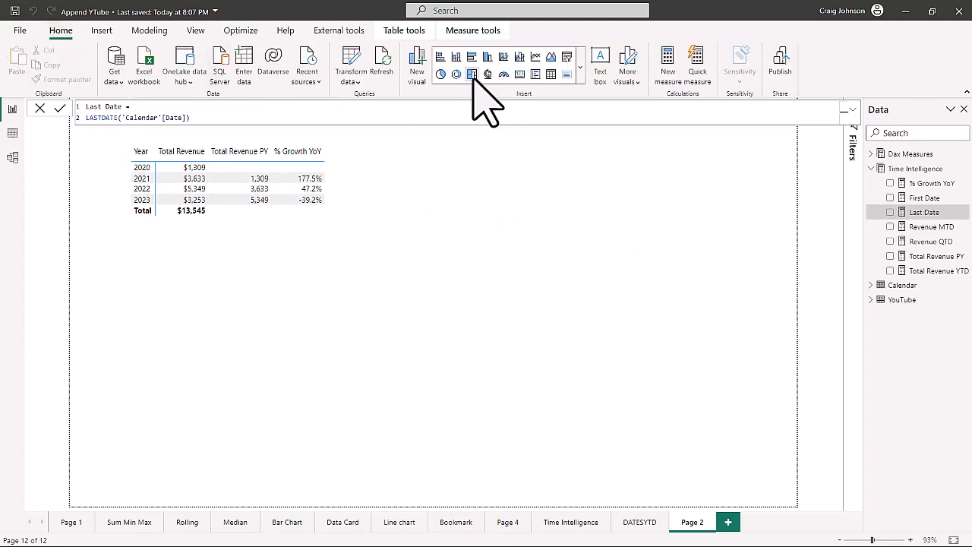
pyautogui.click(519, 74)
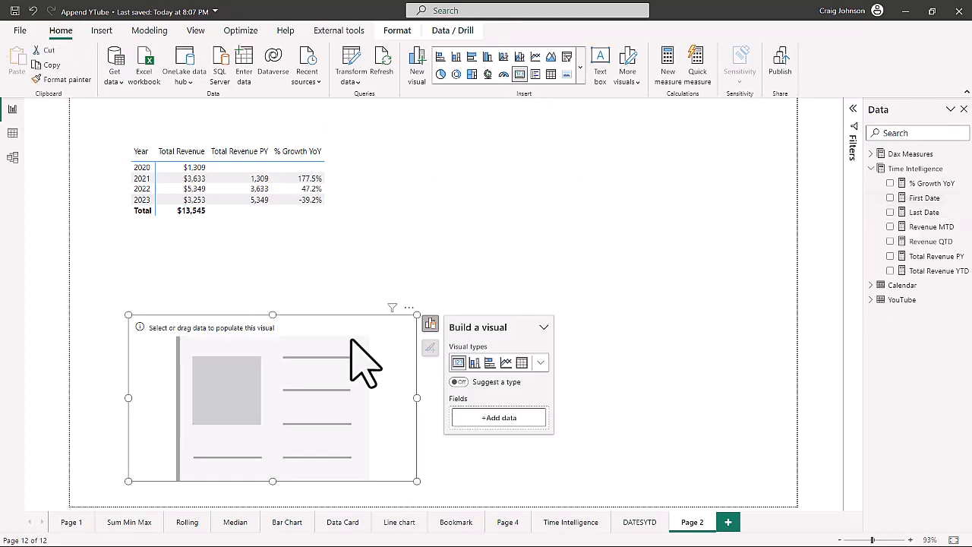
pyautogui.click(501, 417)
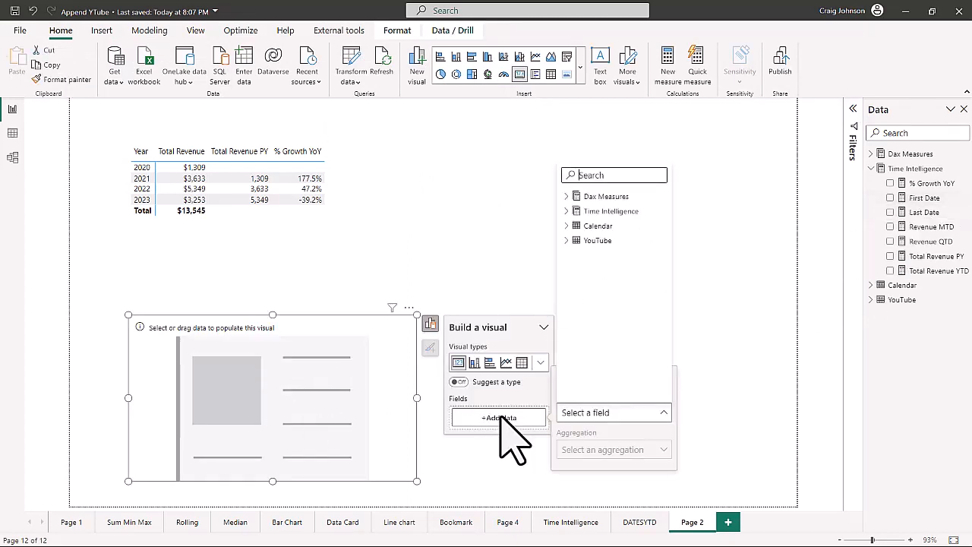
pyautogui.click(607, 211)
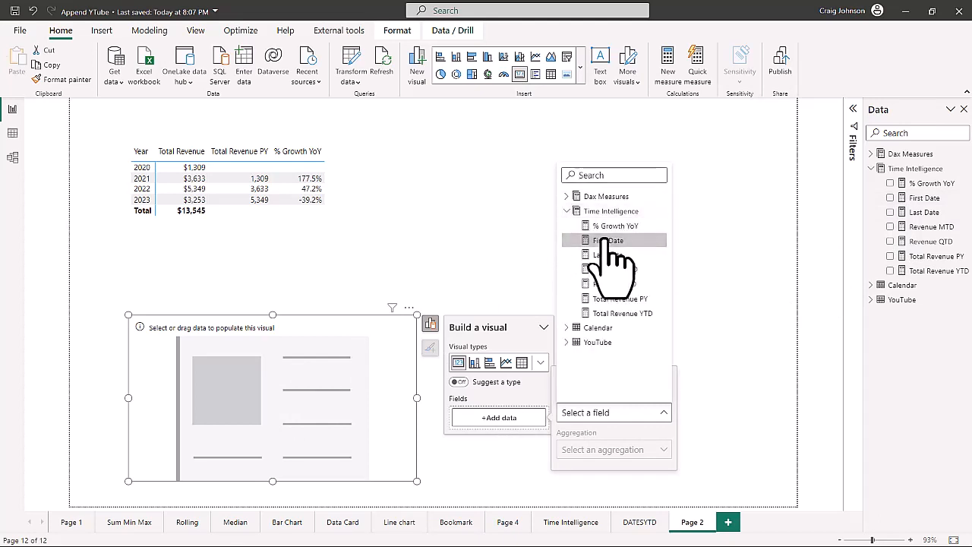
pyautogui.click(599, 240)
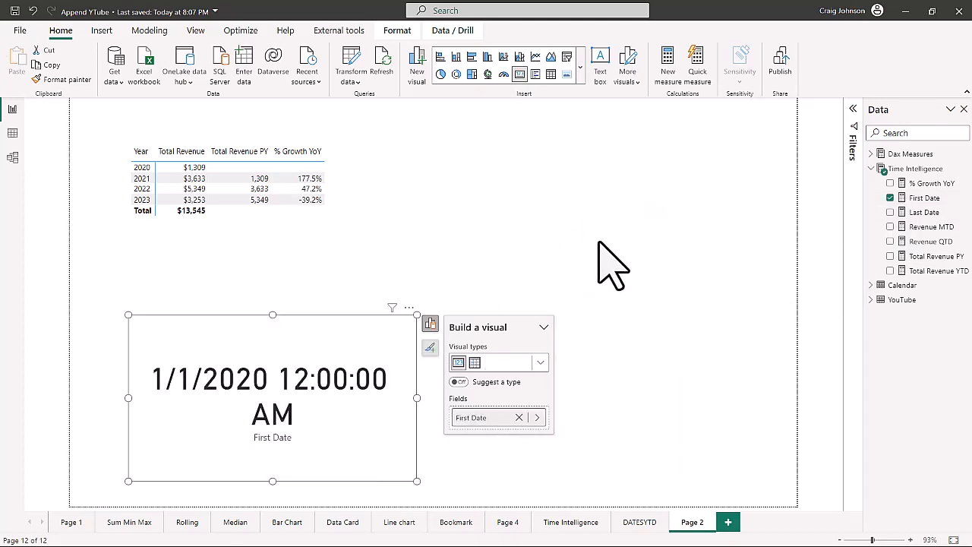
pyautogui.click(616, 235)
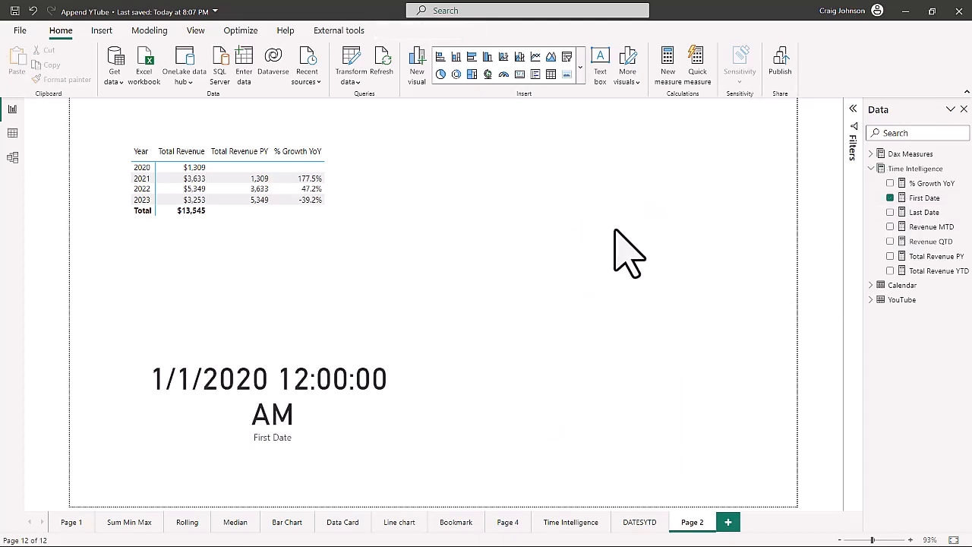
# Insert a card visual beside the Year matrix and show the Last Date measure in it
pyautogui.click(519, 73)
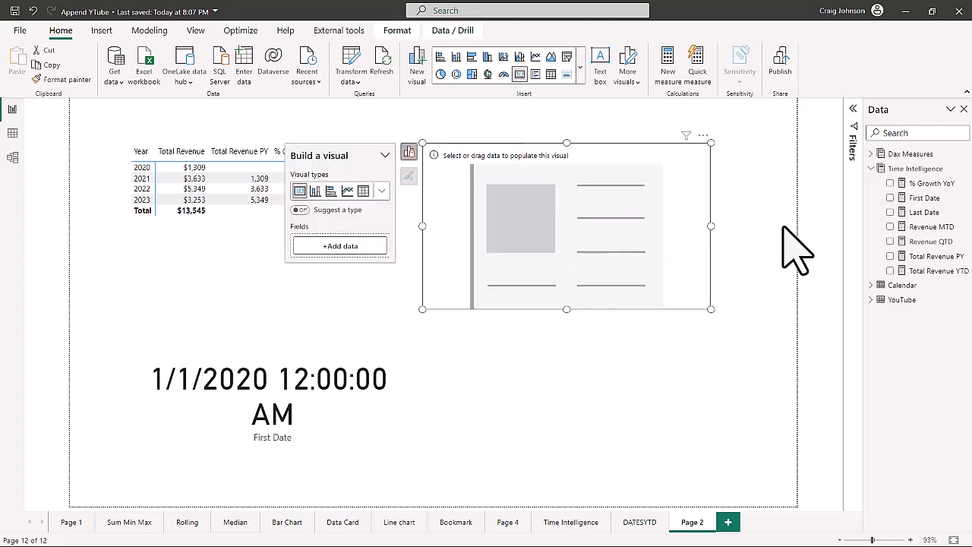
pyautogui.click(370, 247)
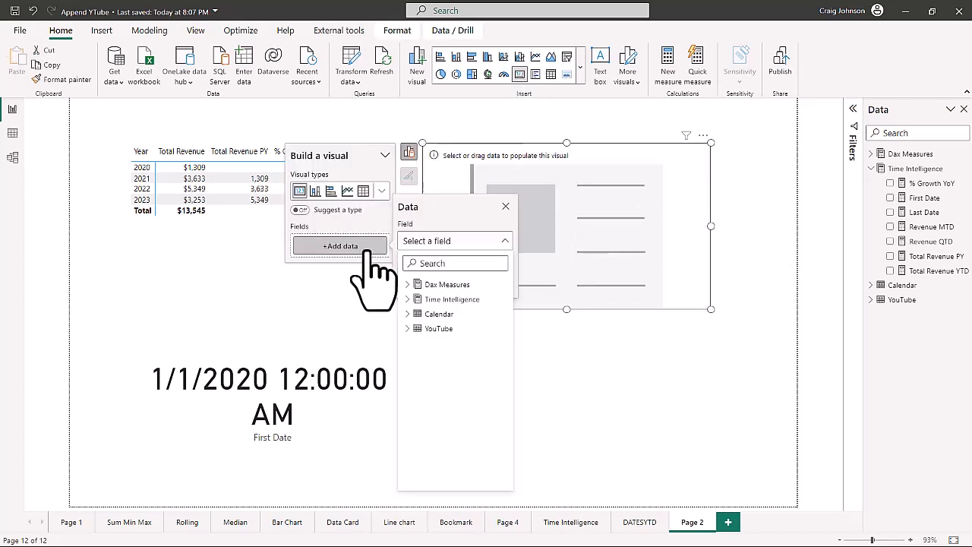
pyautogui.click(414, 300)
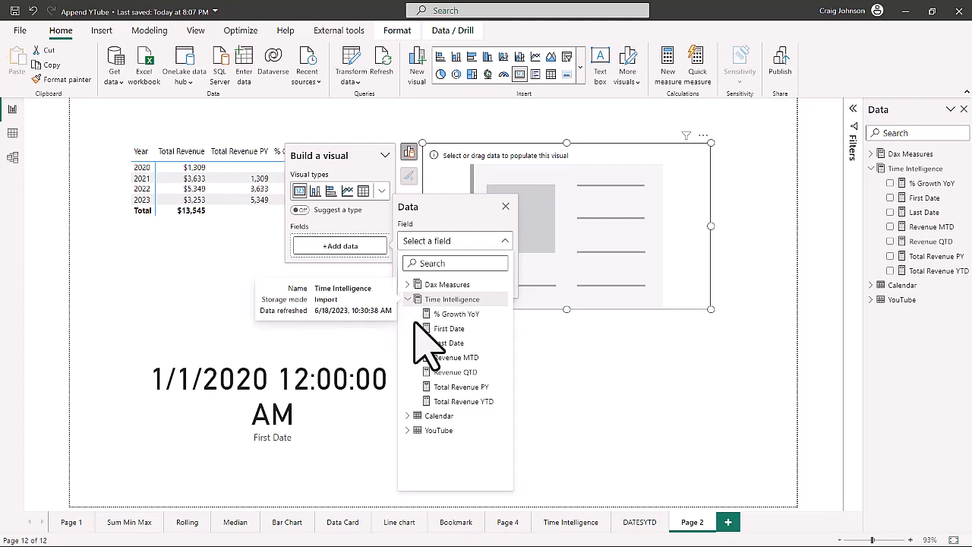
pyautogui.click(445, 342)
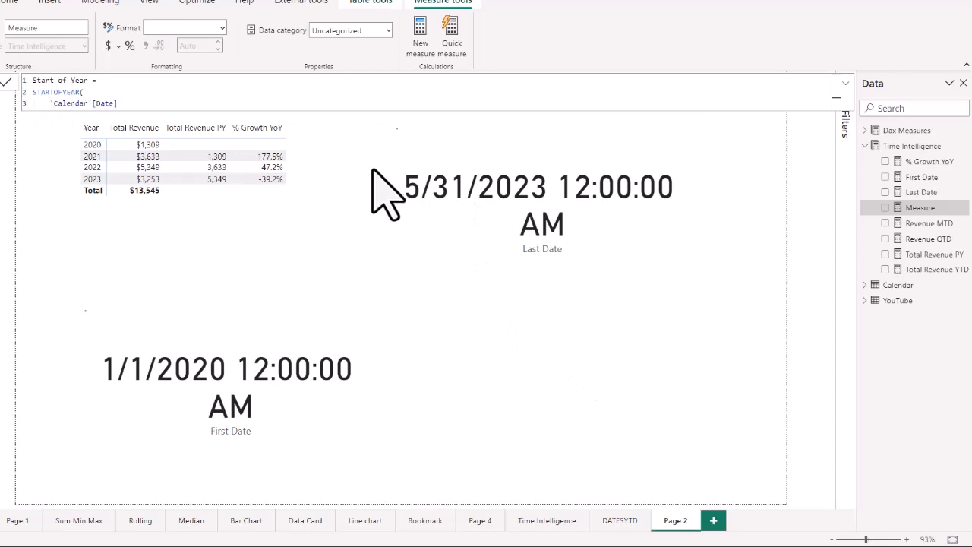
# Complete the Start of Year measure as STARTOFYEAR('Calendar'[Date]) and commit it
pyautogui.write(')')
pyautogui.press('Return')
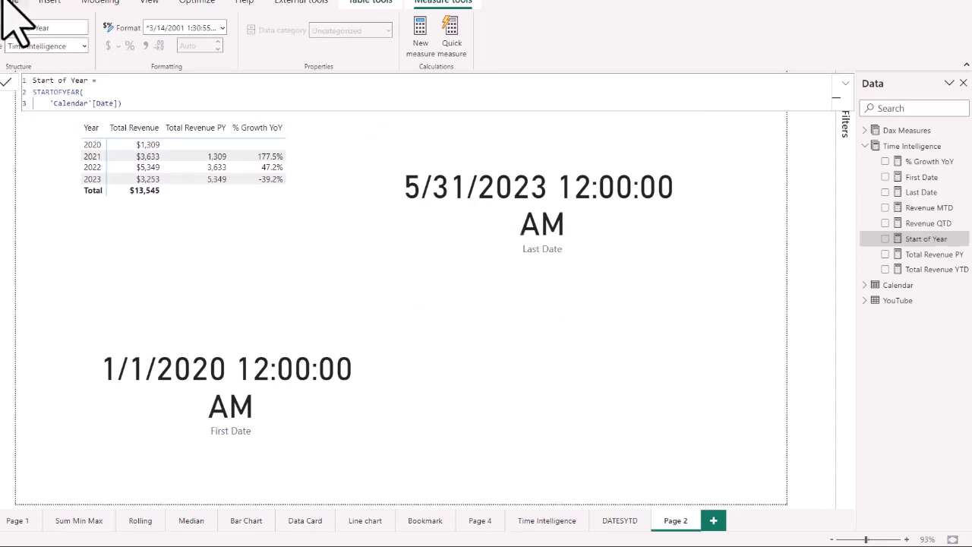
# Insert a card visual below the Last Date card and show the Start of Year measure in it
pyautogui.click(9, 3)
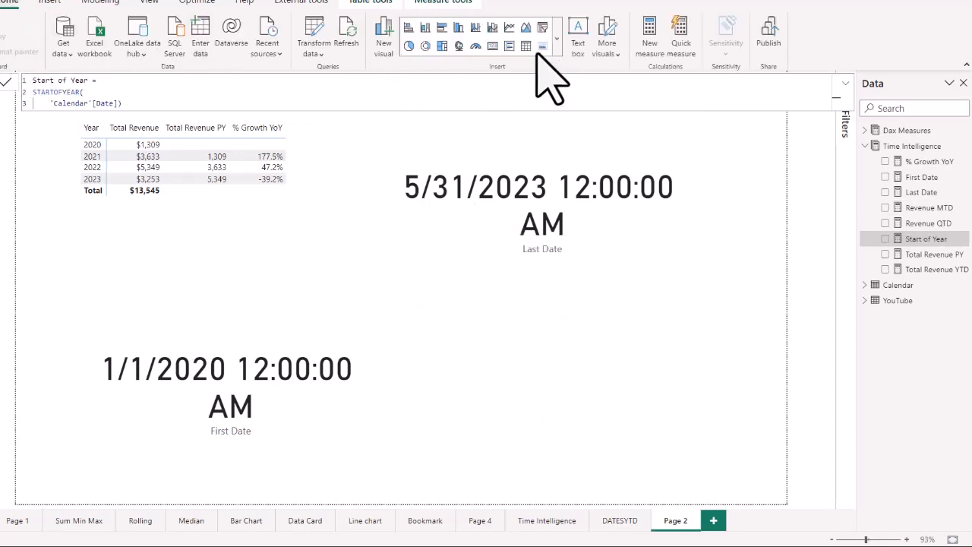
pyautogui.click(492, 46)
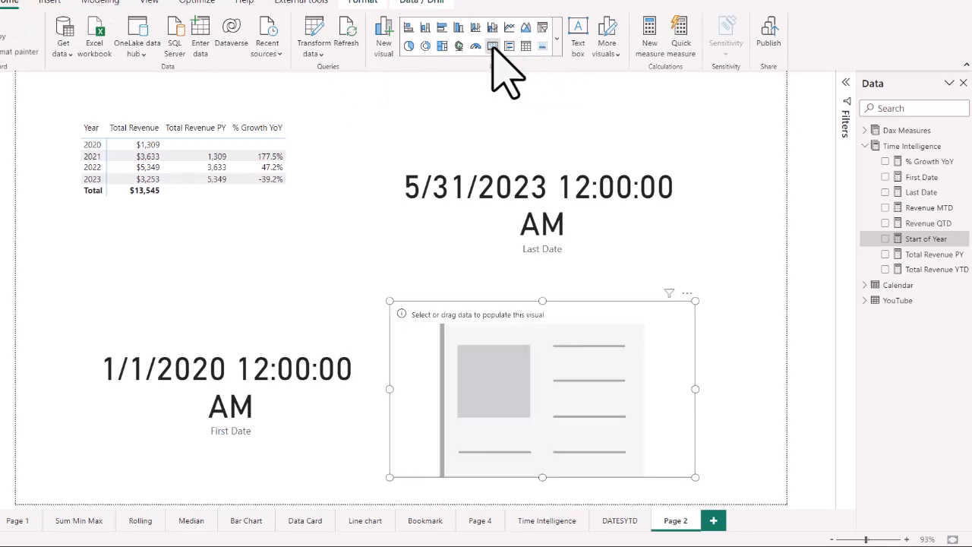
pyautogui.click(308, 410)
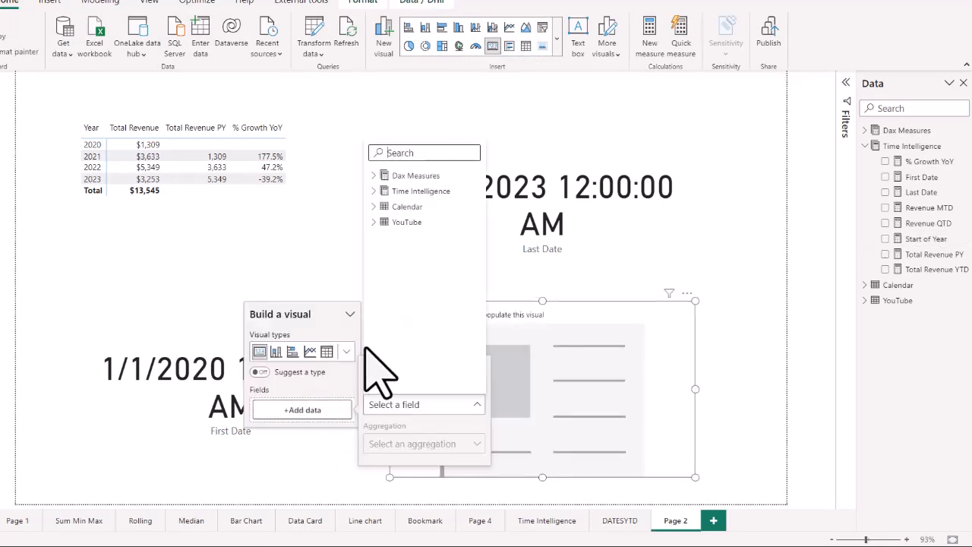
pyautogui.click(384, 191)
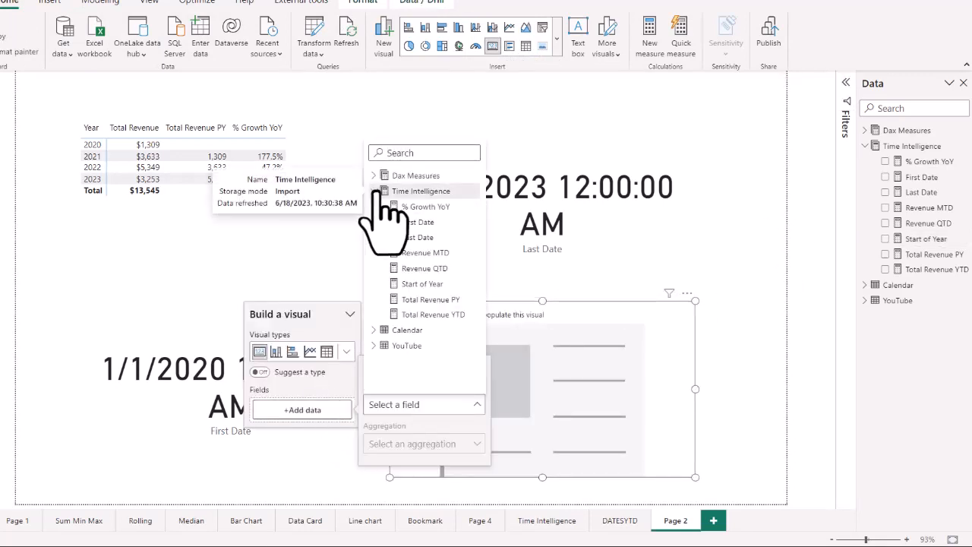
pyautogui.click(419, 283)
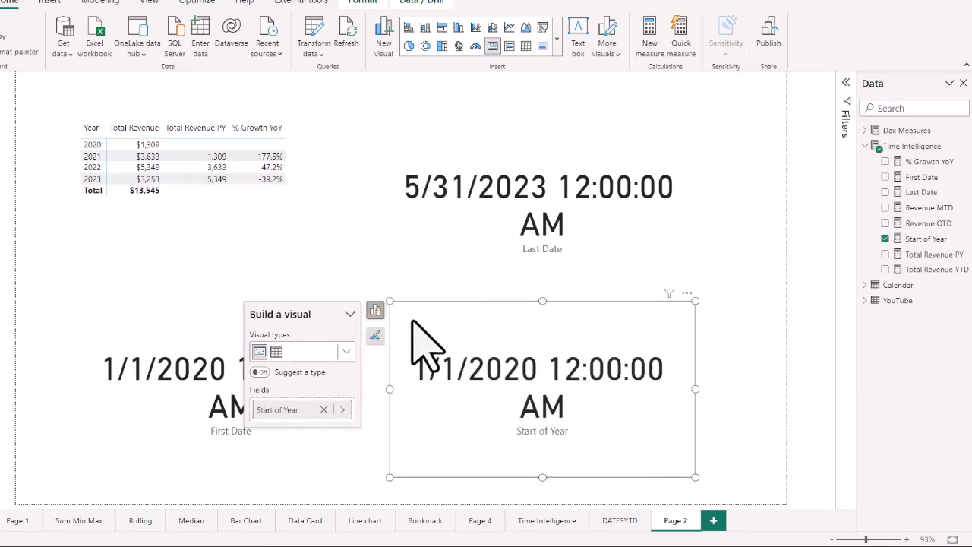